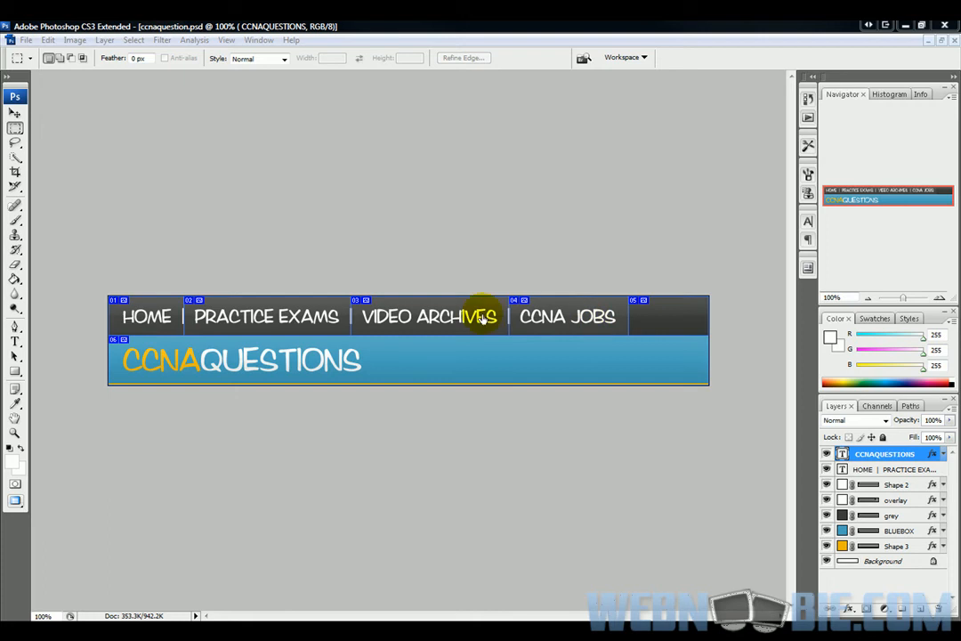
# Switch to Dreamweaver to view the navigation bar on the ccnaquestion.html page, and return to the ccnaquestion.psd banner in Photoshop.
pyautogui.click(904, 28)
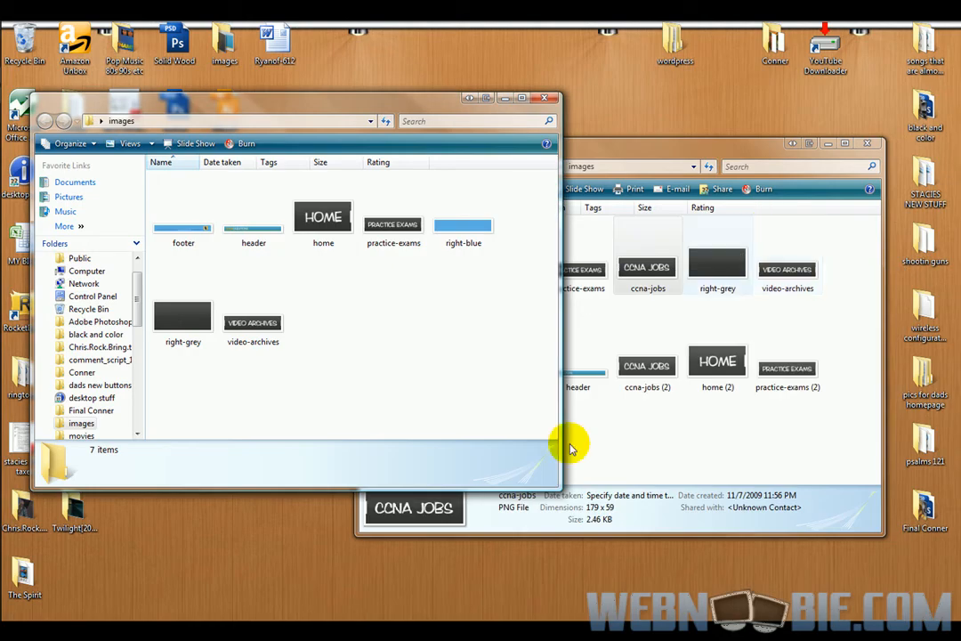
pyautogui.moveTo(611, 619)
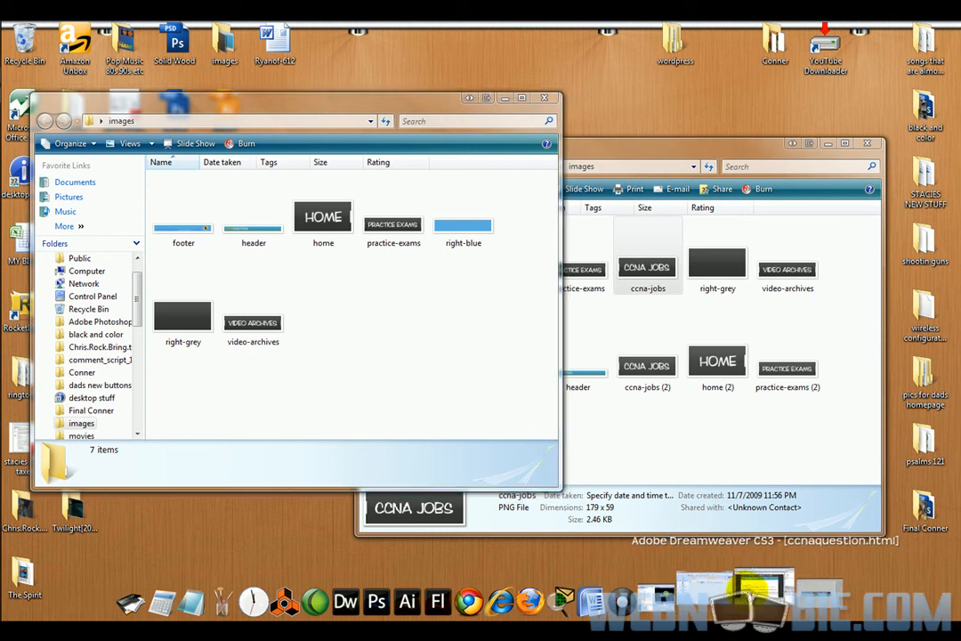
pyautogui.click(756, 594)
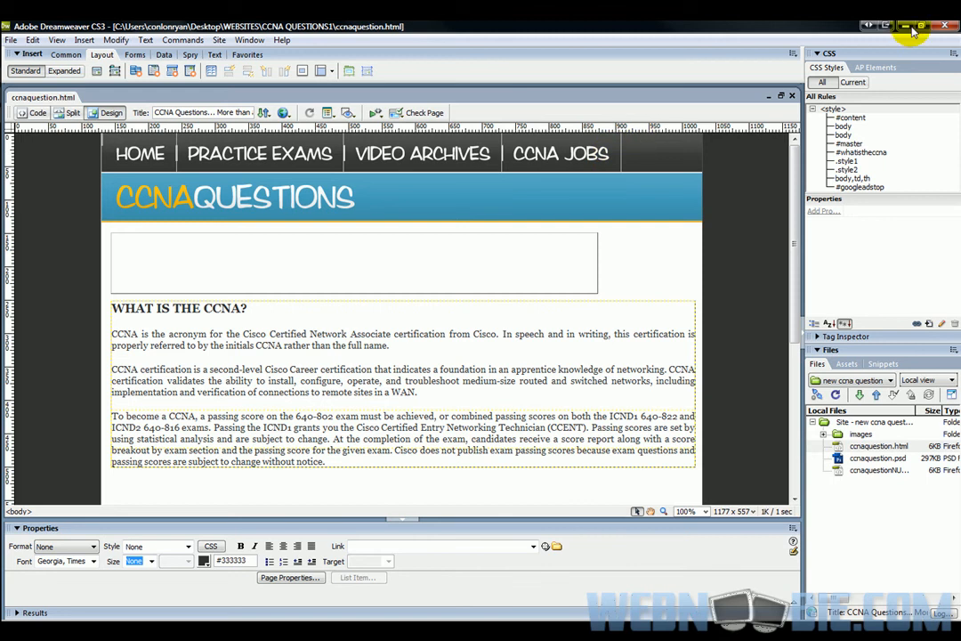
pyautogui.moveTo(625, 614)
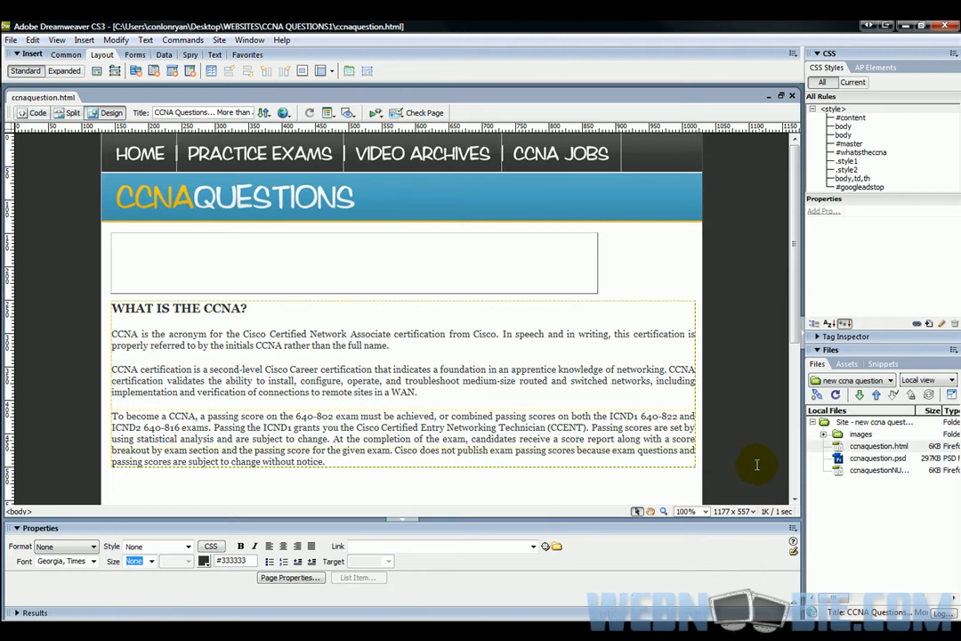
pyautogui.moveTo(777, 612)
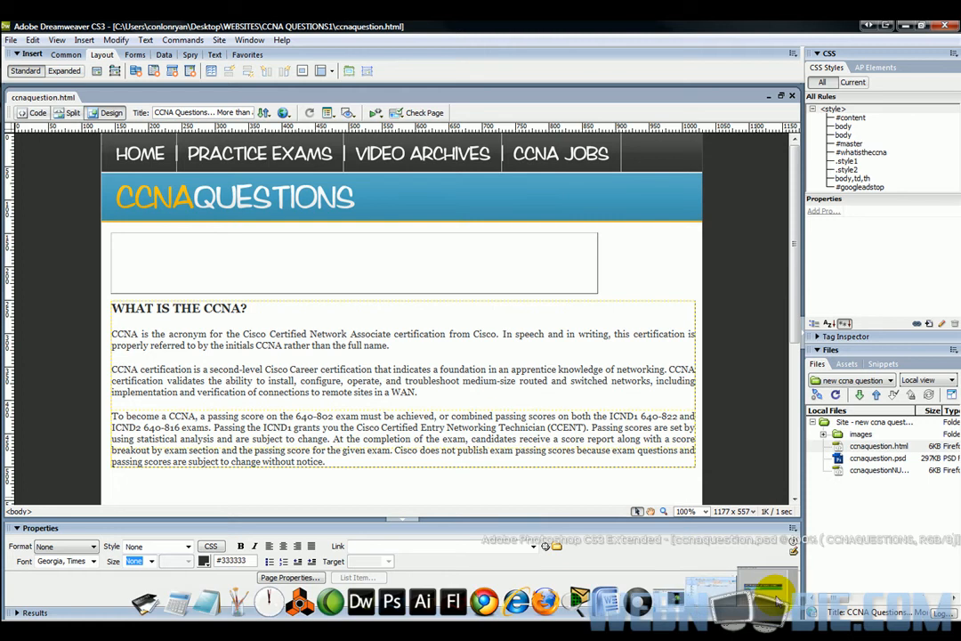
pyautogui.click(774, 607)
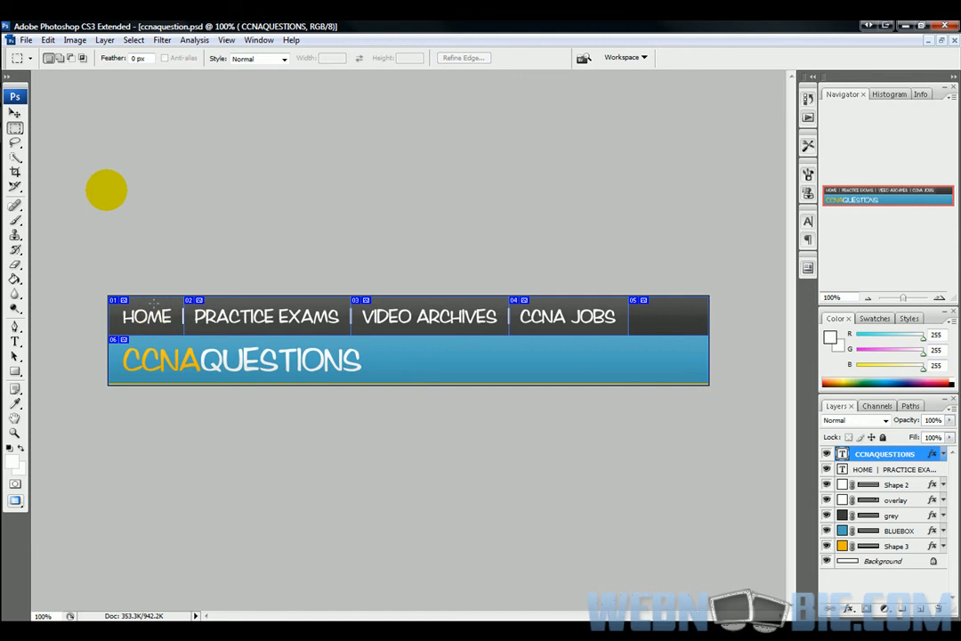
# Replace the CCNA JOBS wording in the navigation text layer with DIFFERENT.
pyautogui.click(15, 116)
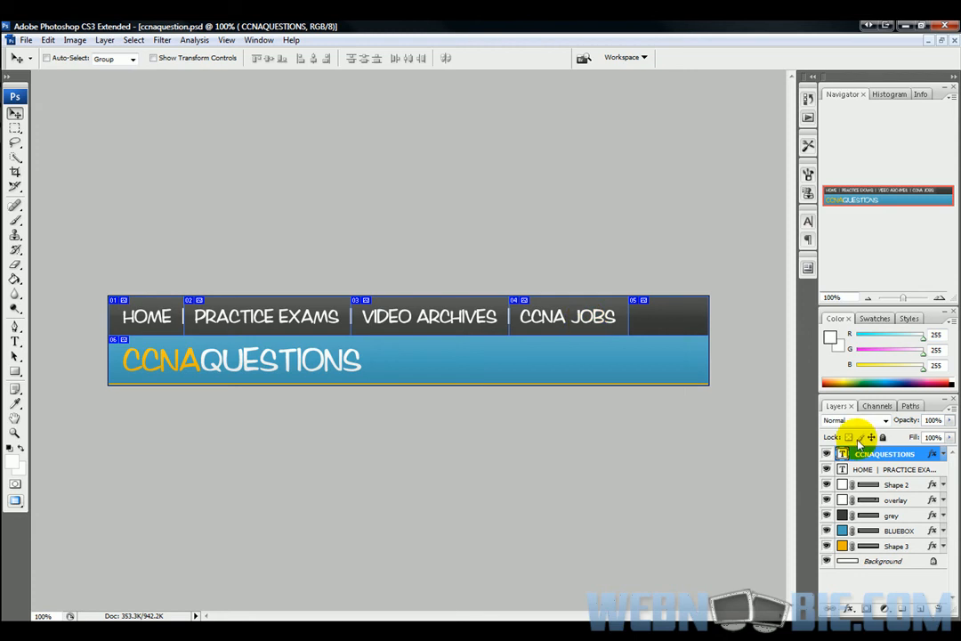
pyautogui.click(841, 468)
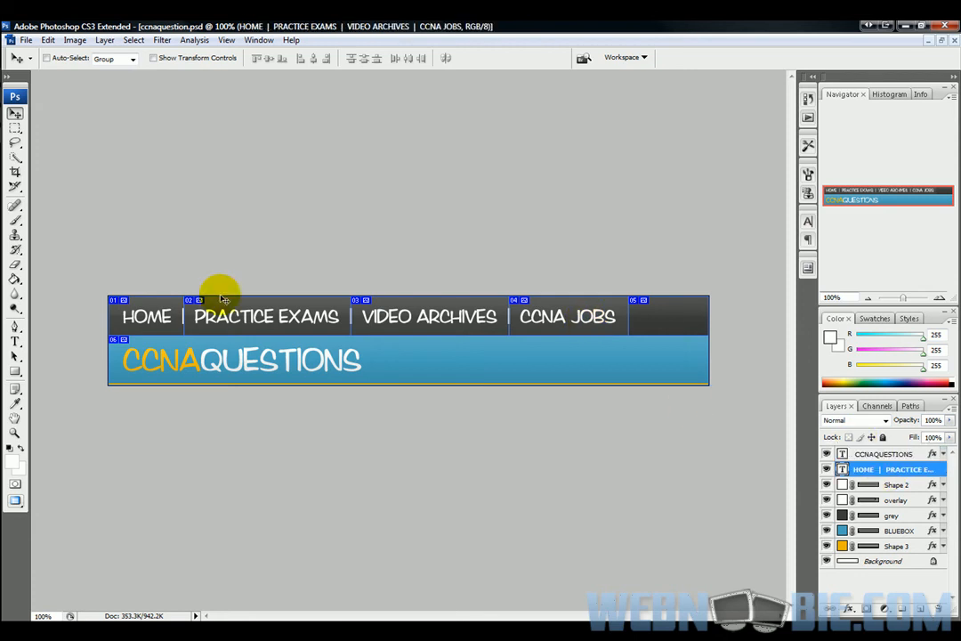
pyautogui.click(15, 341)
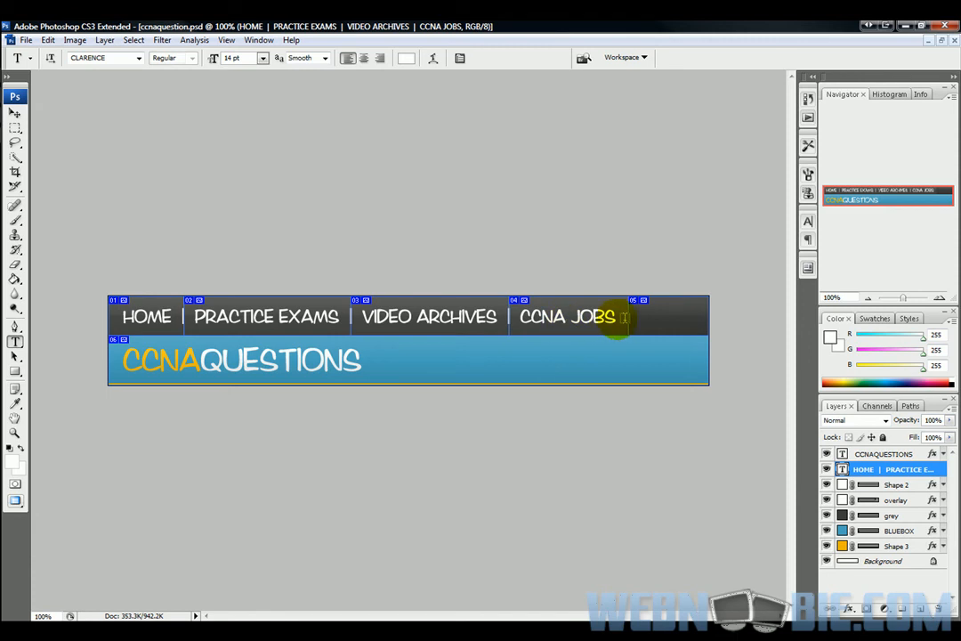
pyautogui.moveTo(616, 319); pyautogui.dragTo(522, 322)
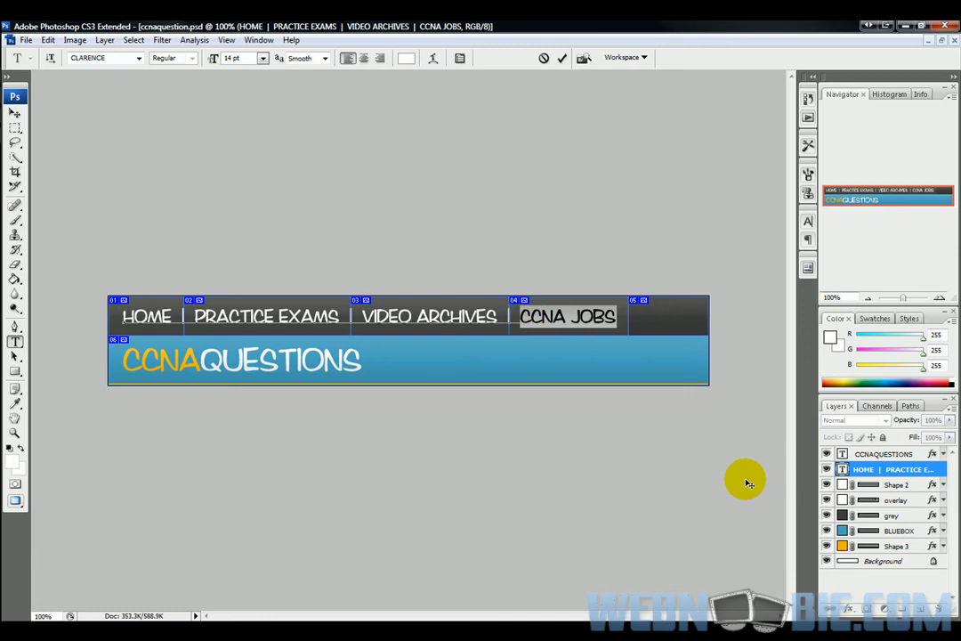
pyautogui.write('DIFFE')
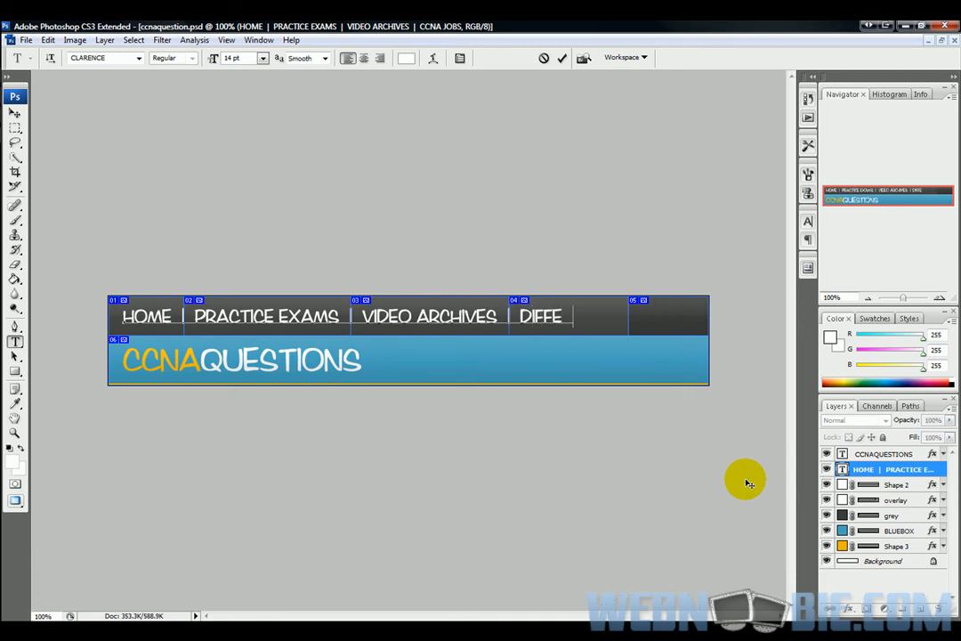
pyautogui.write('RENT')
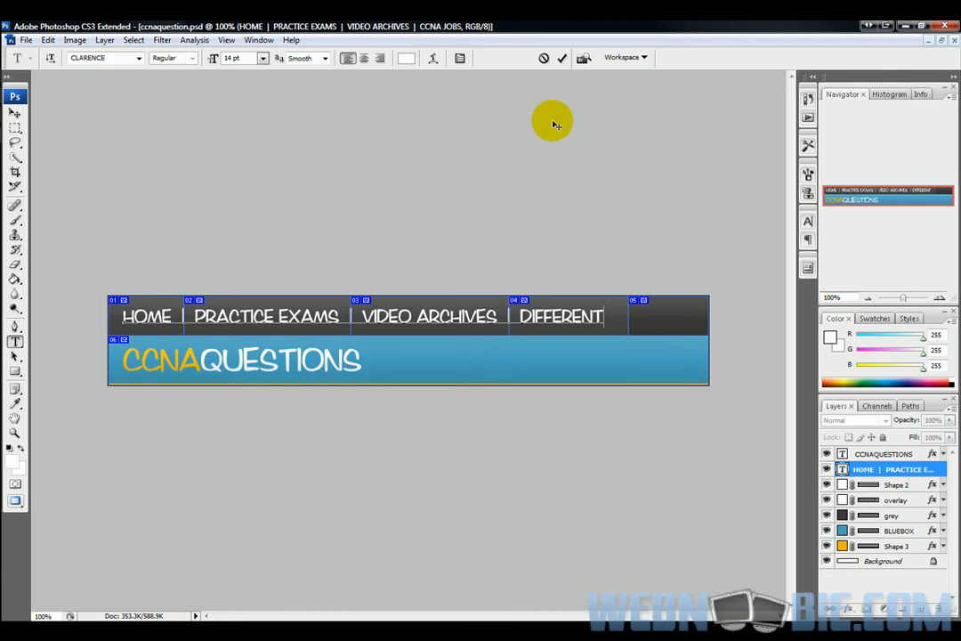
pyautogui.click(562, 57)
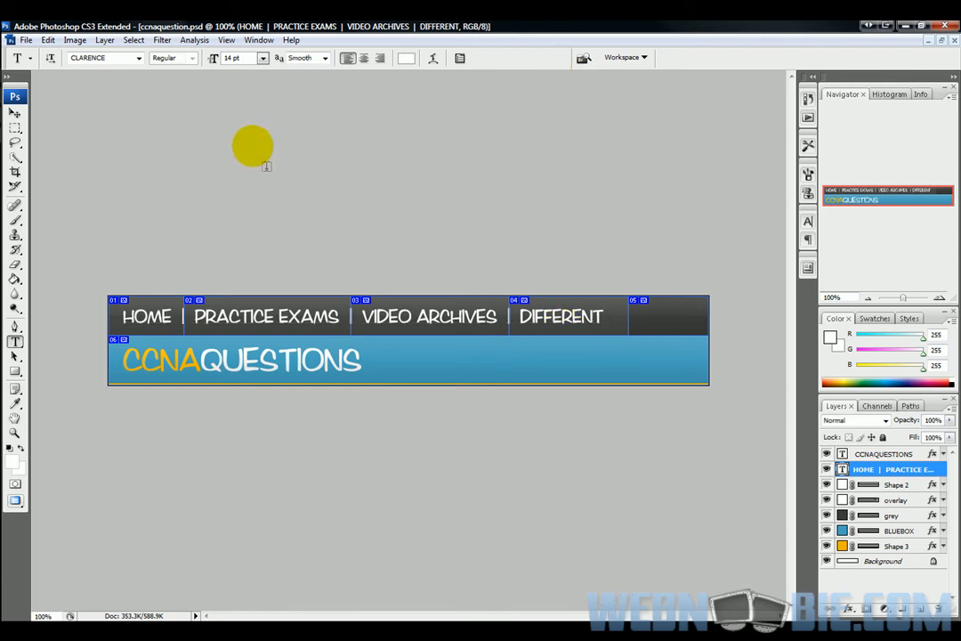
# Export all banner slices for the web as PNG-24, images only, to the Desktop, replacing the existing files.
pyautogui.click(27, 40)
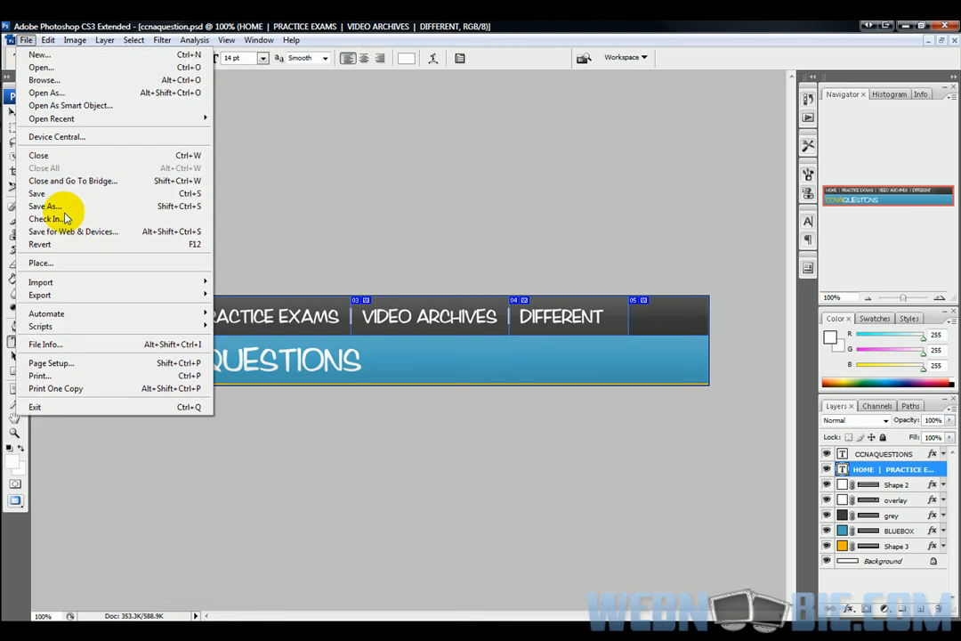
pyautogui.click(68, 230)
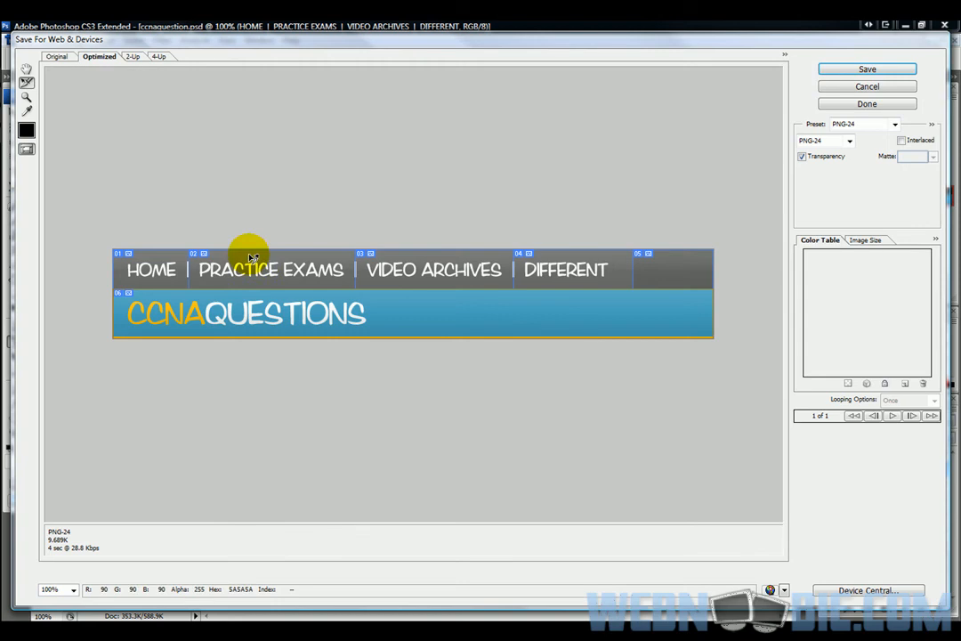
pyautogui.click(834, 75)
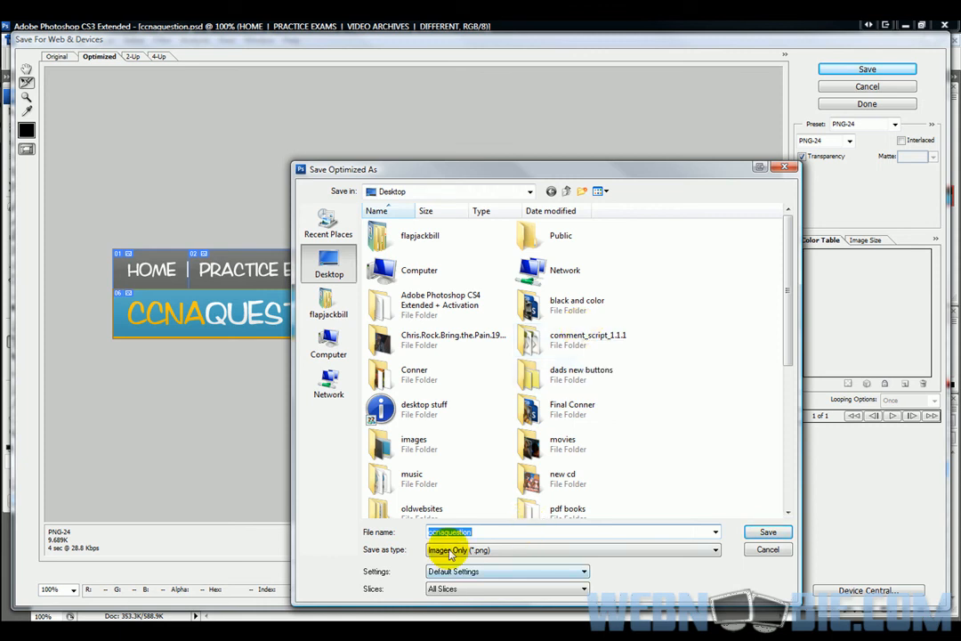
pyautogui.click(714, 550)
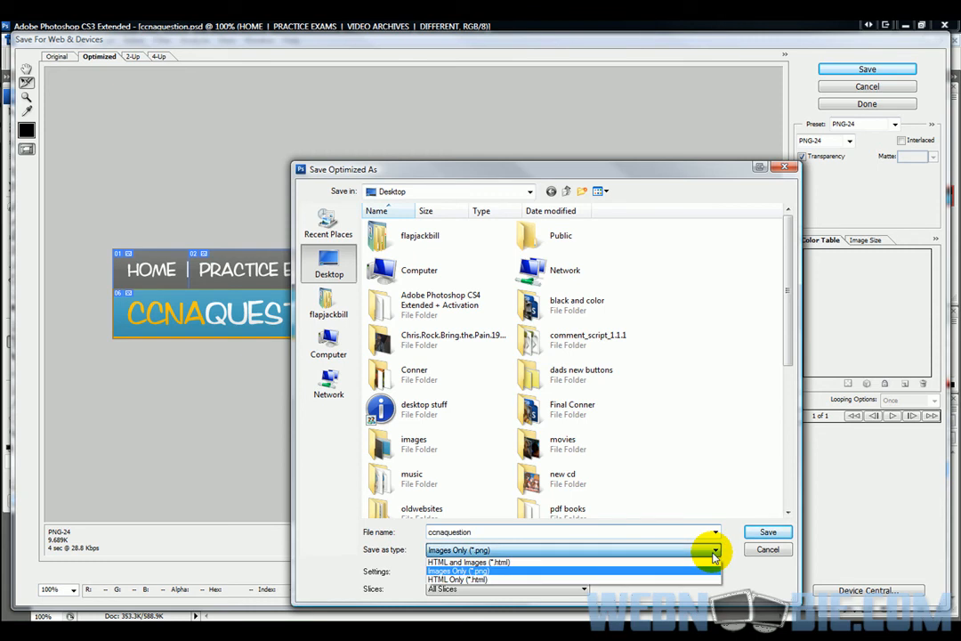
pyautogui.click(604, 570)
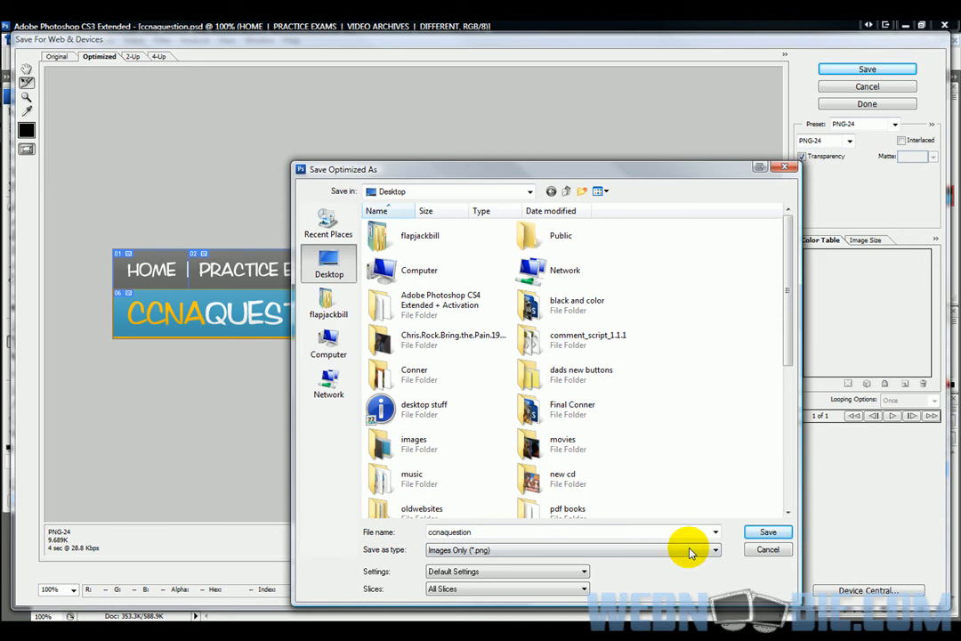
pyautogui.click(765, 532)
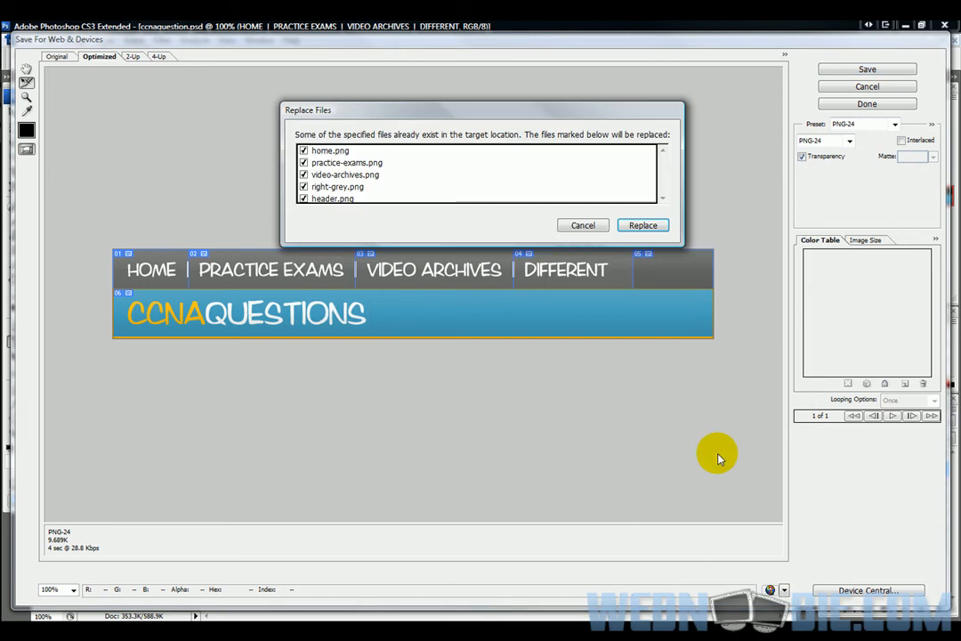
pyautogui.click(642, 224)
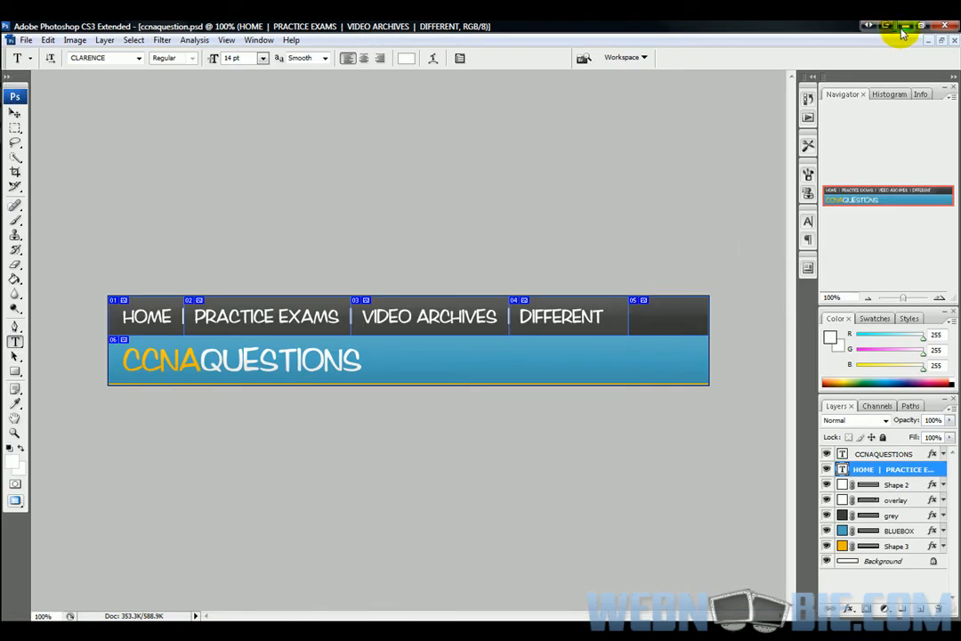
# Minimize Photoshop and Dreamweaver and compare the ccna-jobs image in the exported images folder with the one in the CCNA QUESTIONS1 images folder.
pyautogui.click(902, 27)
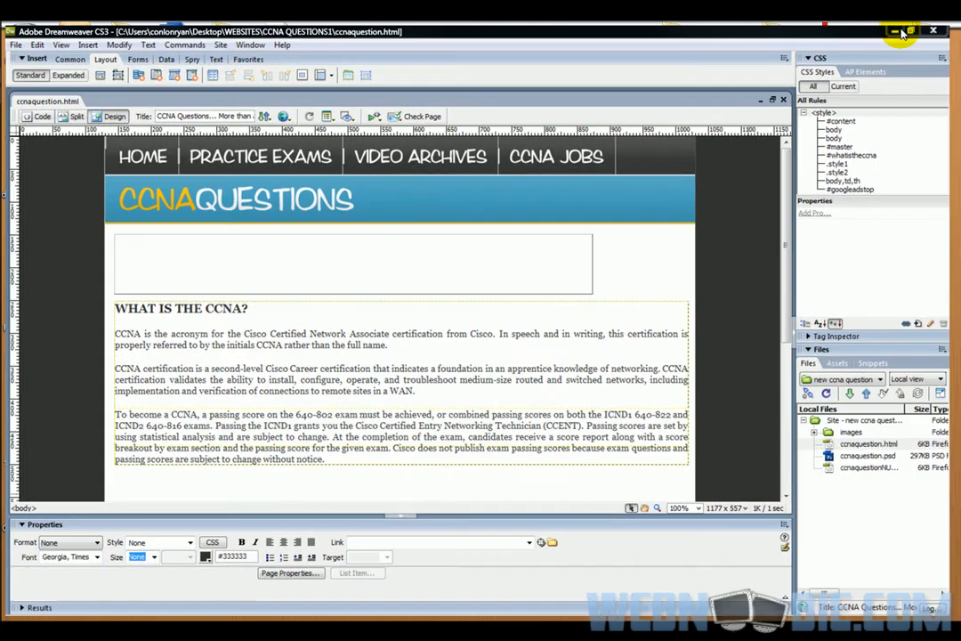
pyautogui.click(902, 27)
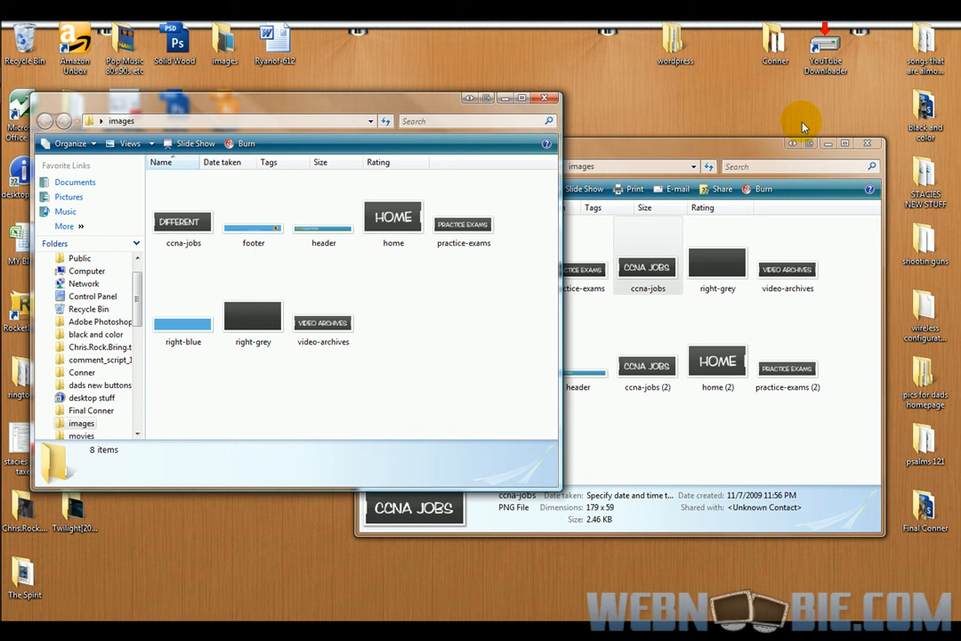
pyautogui.click(651, 149)
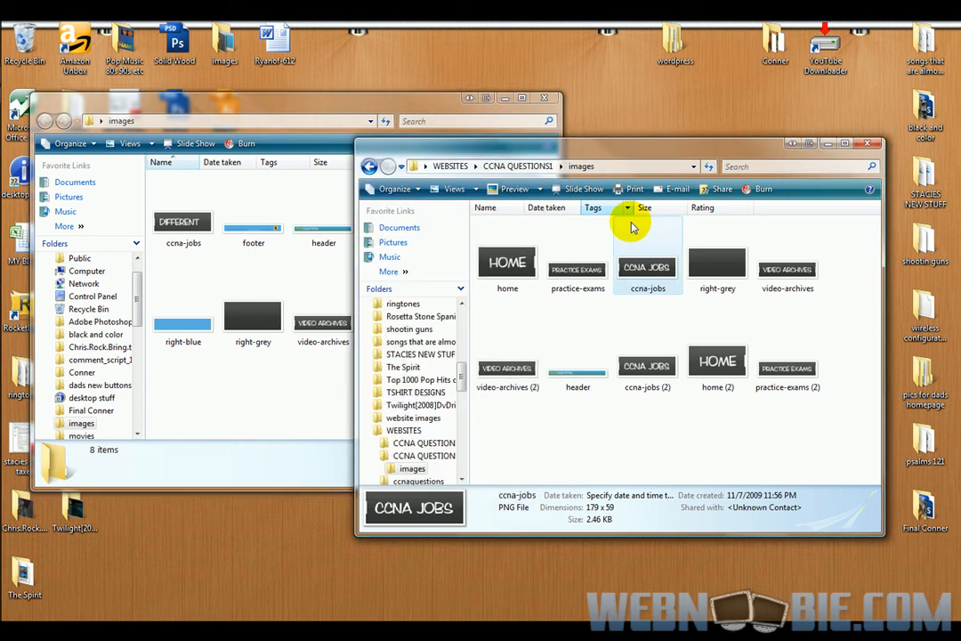
pyautogui.click(277, 192)
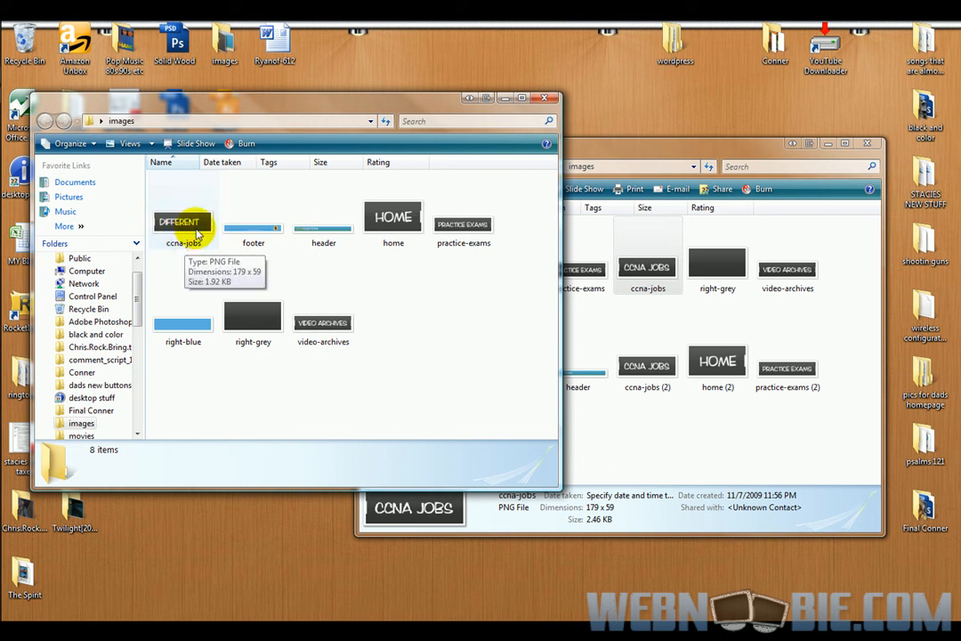
pyautogui.click(170, 249)
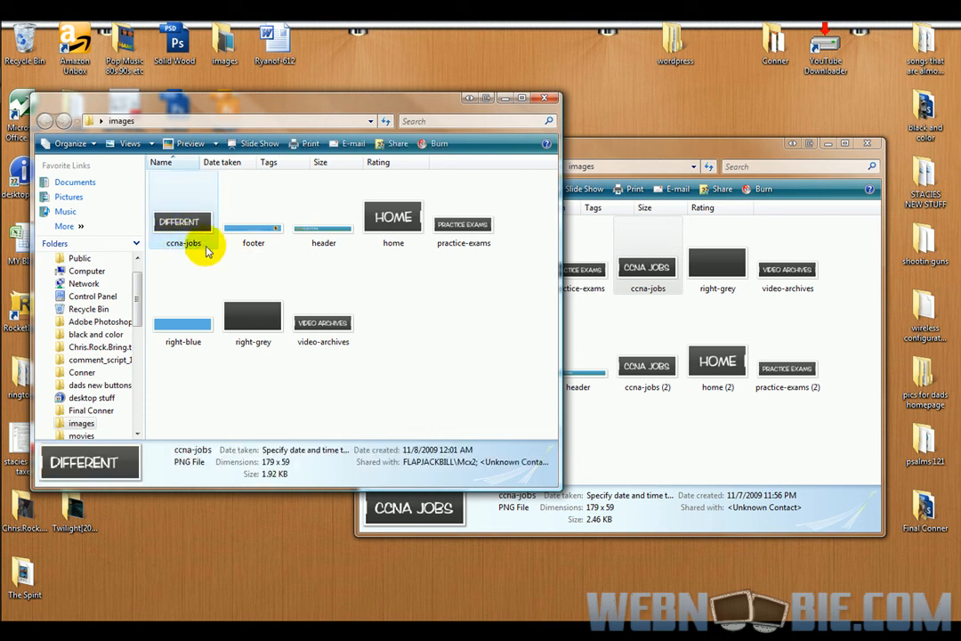
pyautogui.click(679, 156)
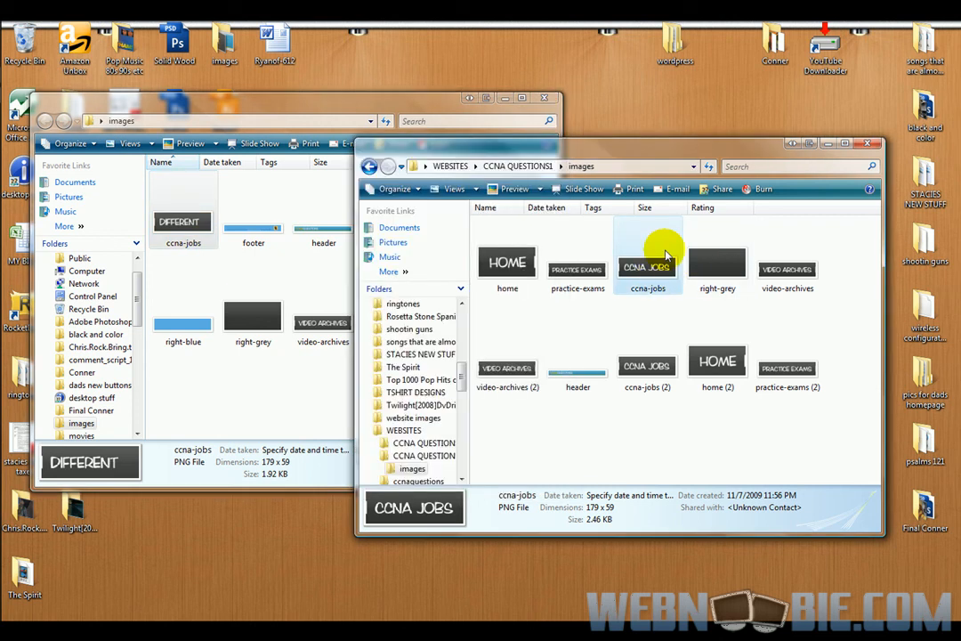
pyautogui.moveTo(665, 256)
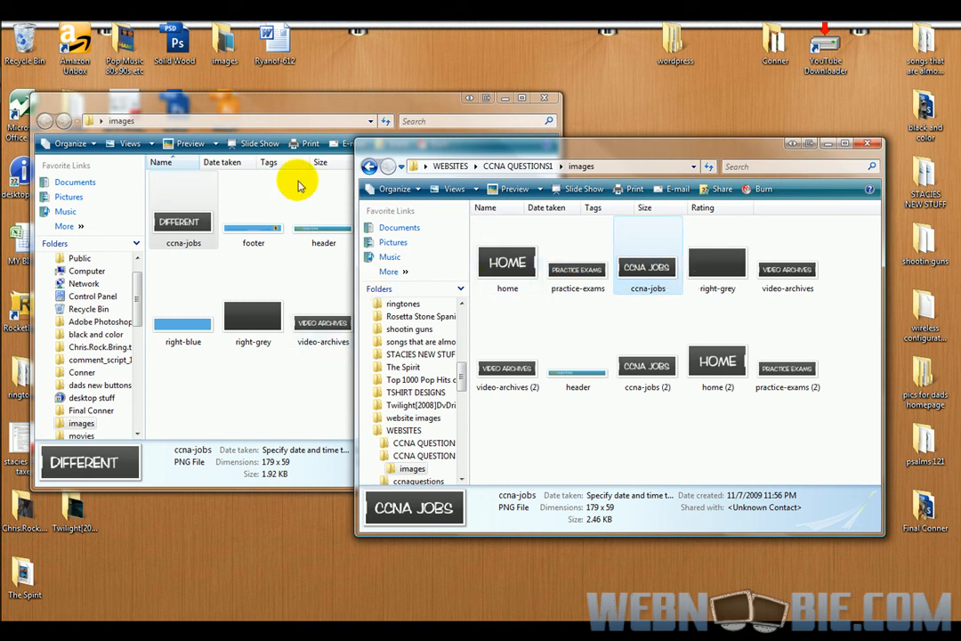
# Rename the exported ccna-jobs image in the Desktop images folder as DIFFERENT.
pyautogui.click(279, 114)
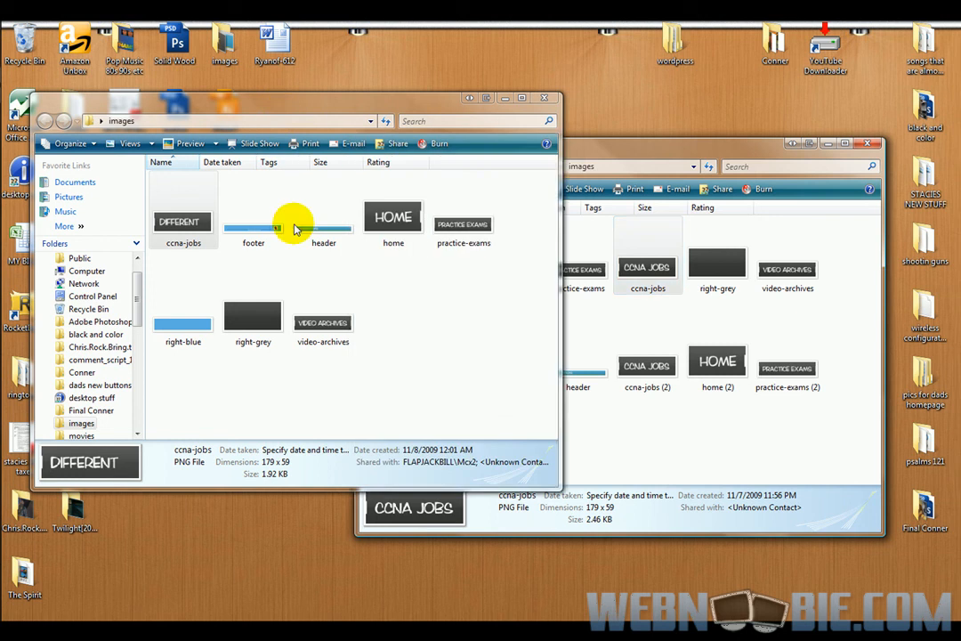
pyautogui.click(182, 243)
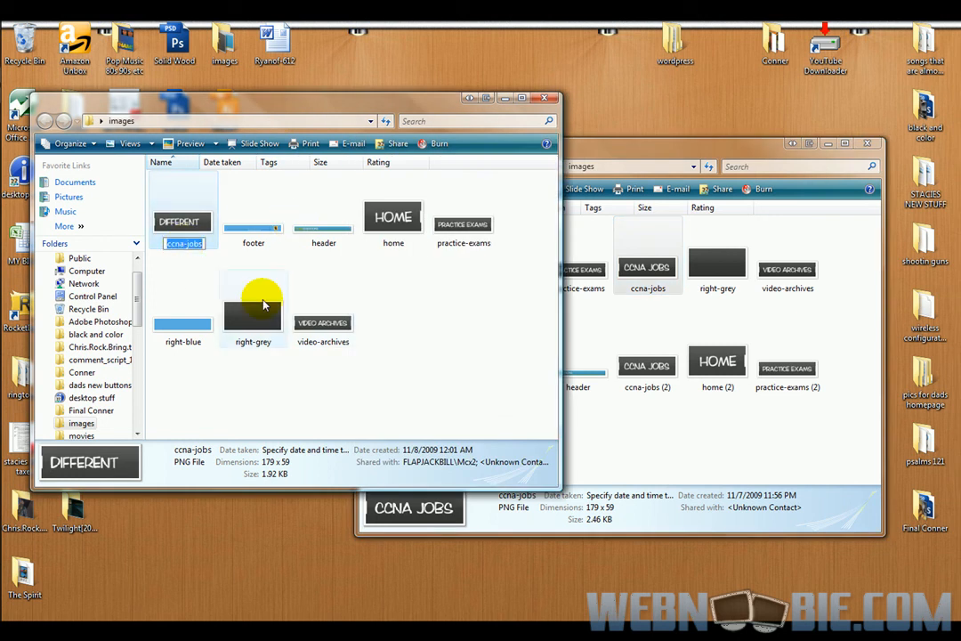
pyautogui.write('DIFFERENT')
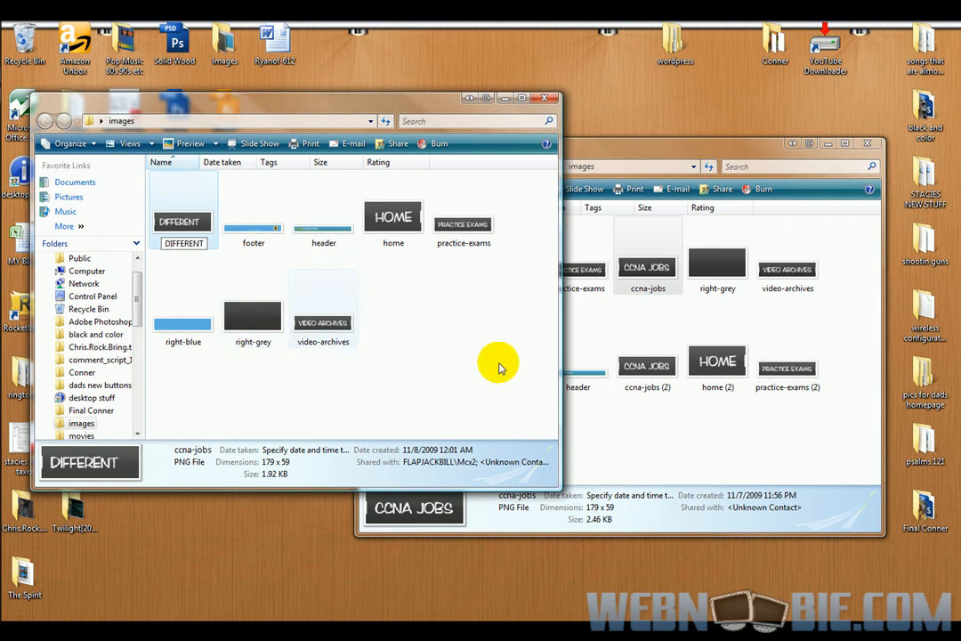
pyautogui.click(158, 196)
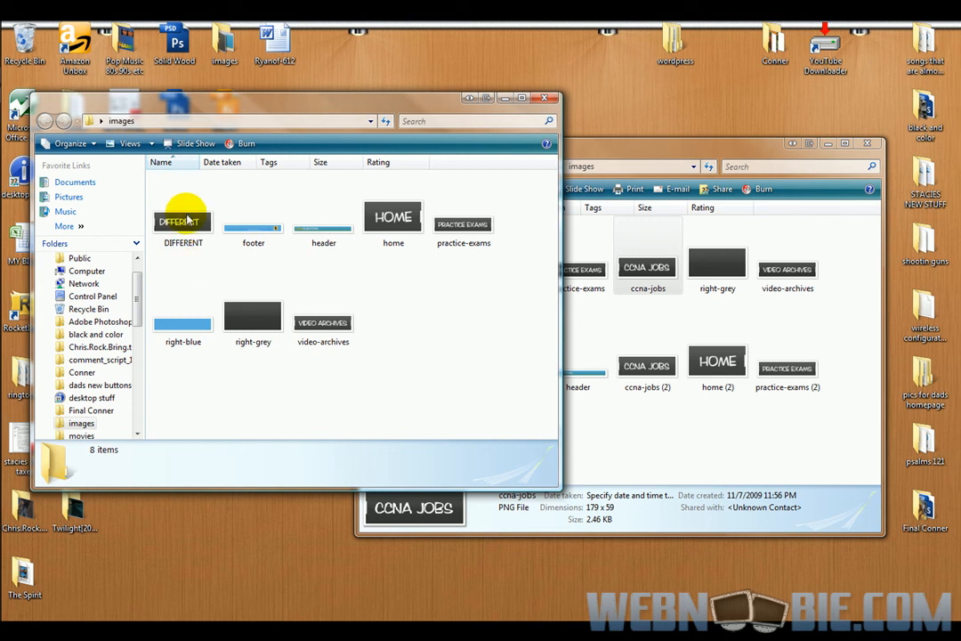
# Move the DIFFERENT image into the CCNA QUESTIONS1 images folder and delete the old ccna-jobs image there.
pyautogui.moveTo(182, 219); pyautogui.dragTo(654, 277)
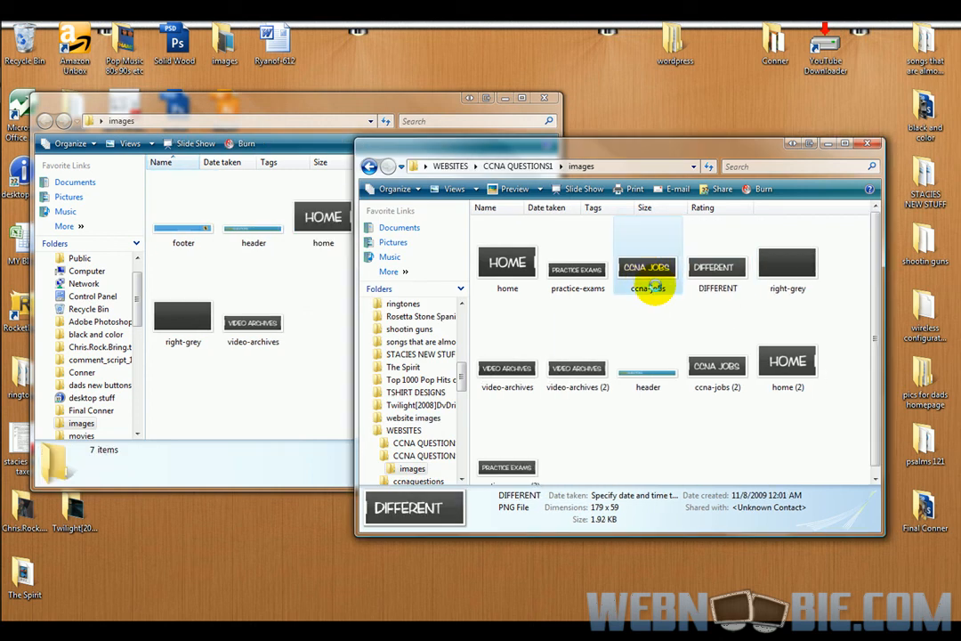
pyautogui.click(649, 283)
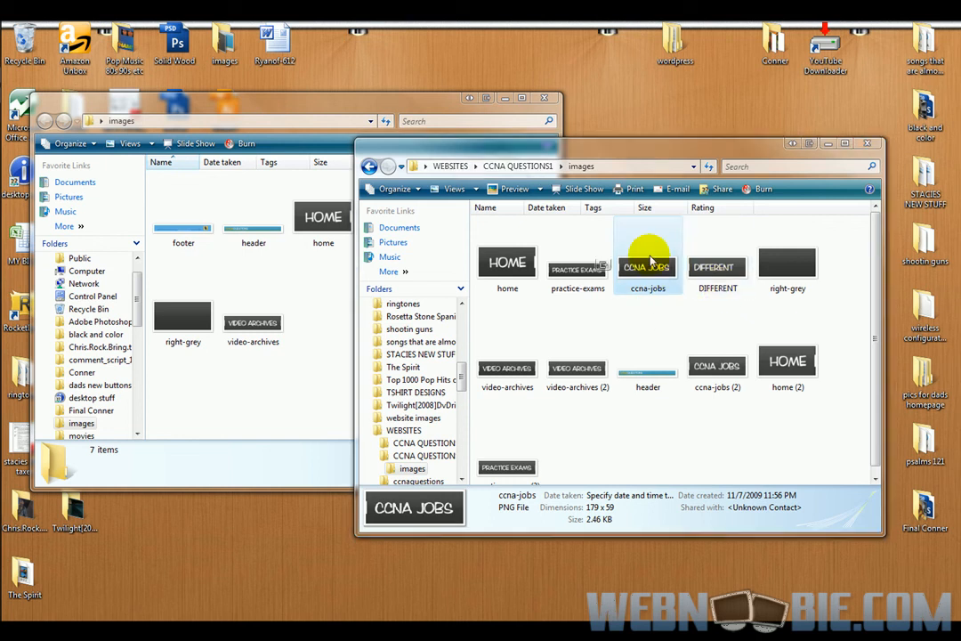
pyautogui.press('Delete')
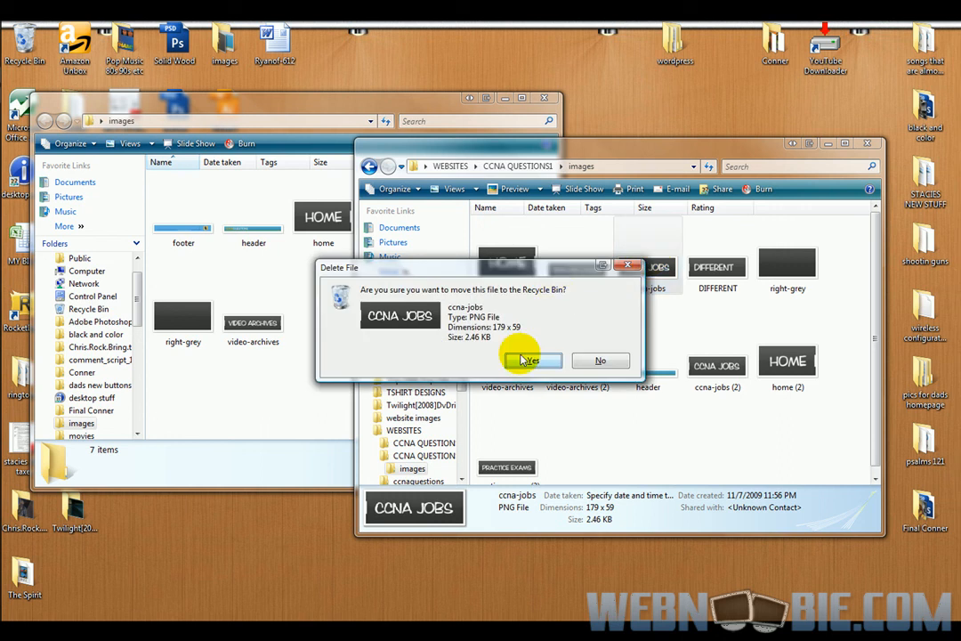
pyautogui.click(529, 360)
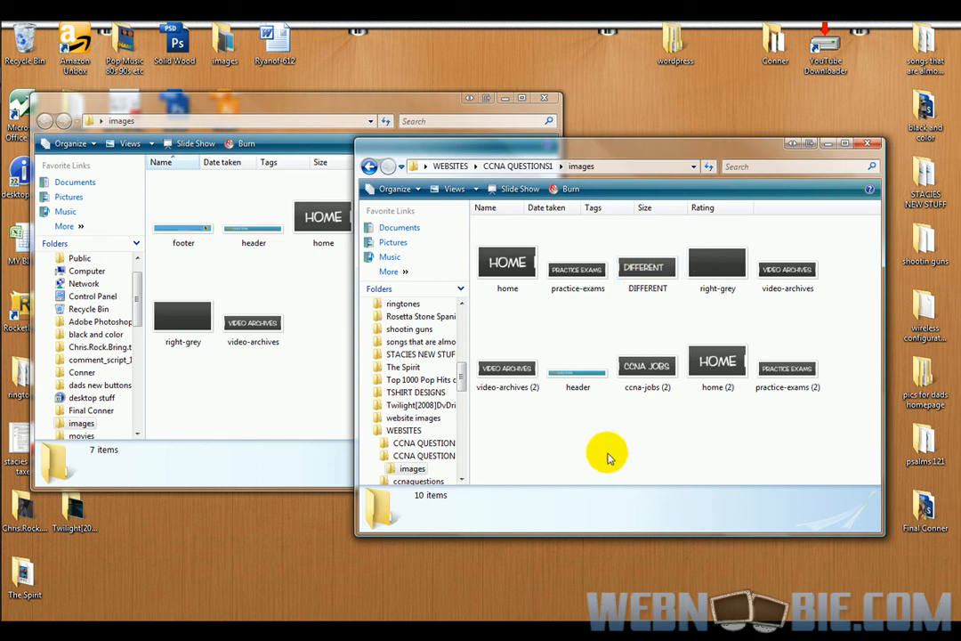
# Switch to Dreamweaver and delete the broken ccna-jobs image from the navigation bar of ccnaquestion.html.
pyautogui.moveTo(576, 594)
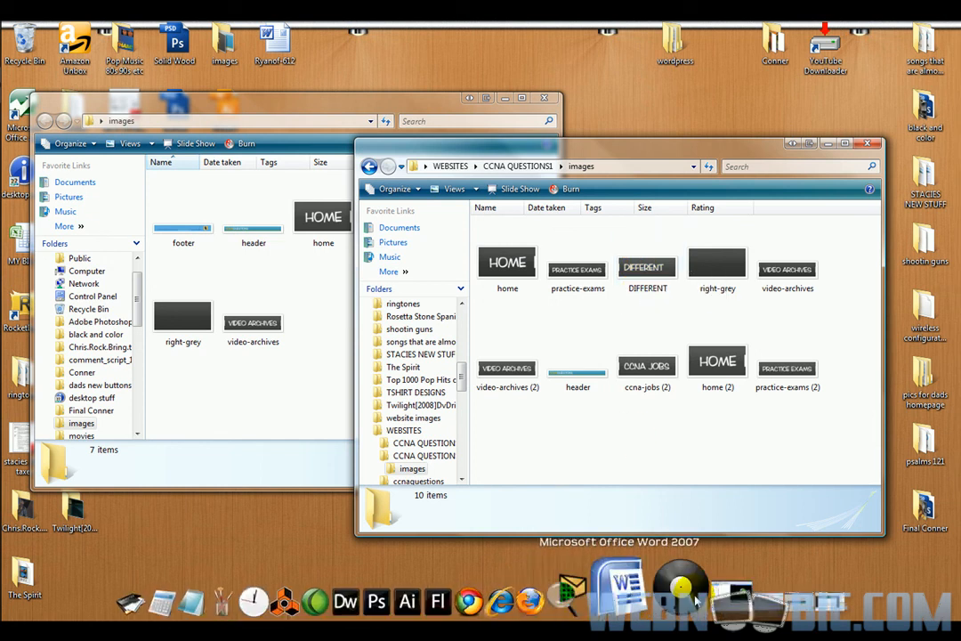
pyautogui.click(781, 589)
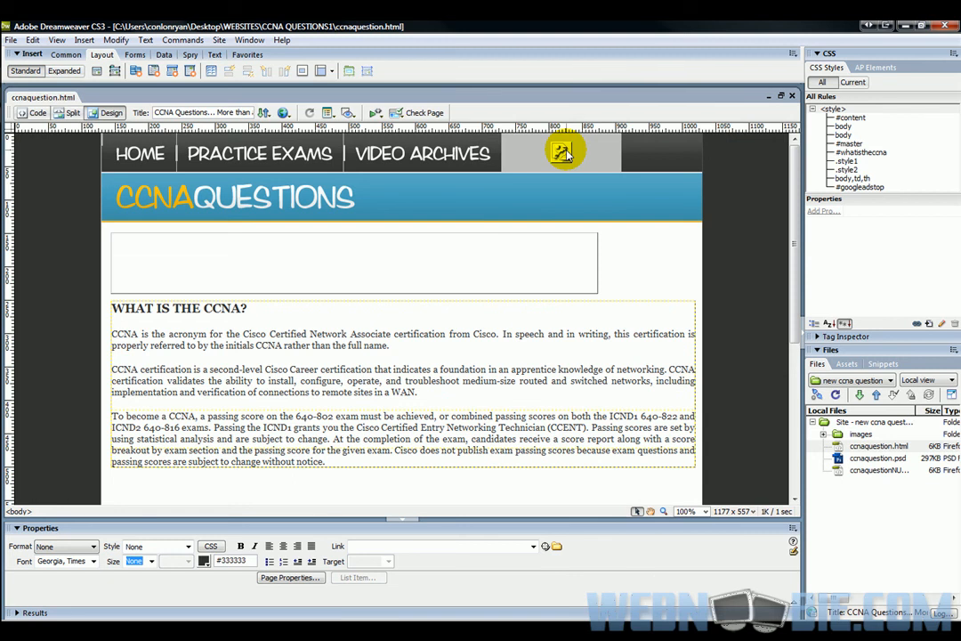
pyautogui.click(562, 153)
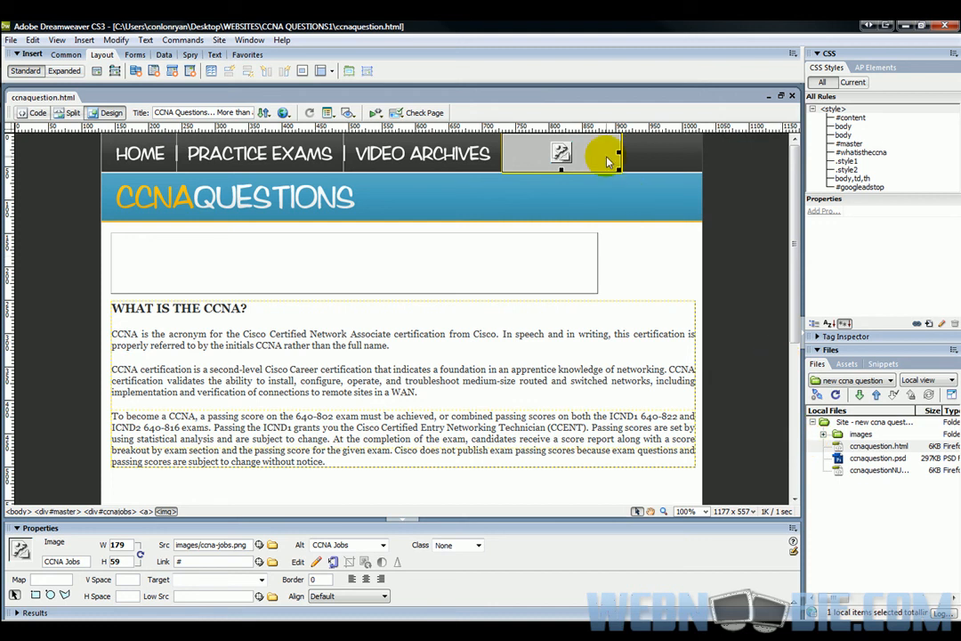
pyautogui.press('Delete')
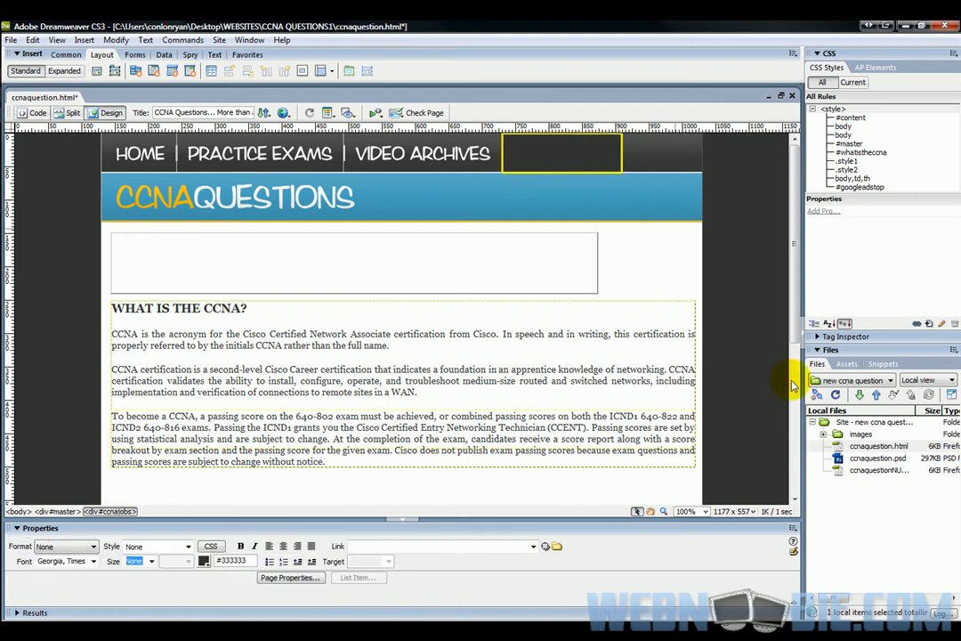
# Insert the DIFFERENT image from the site's images folder into the empty navigation slot, skipping the accessibility attributes.
pyautogui.click(824, 437)
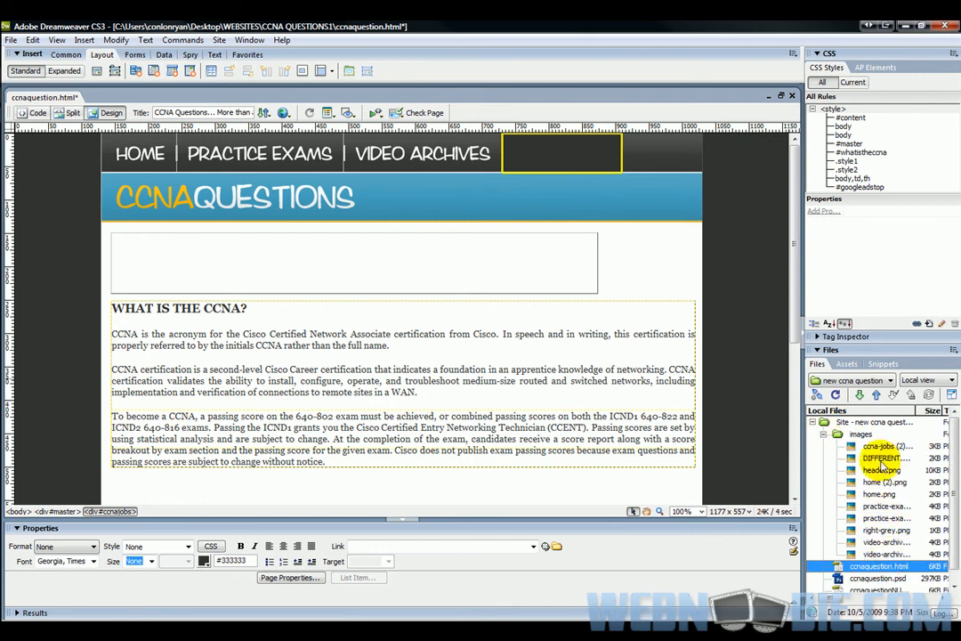
pyautogui.moveTo(882, 459); pyautogui.dragTo(581, 158)
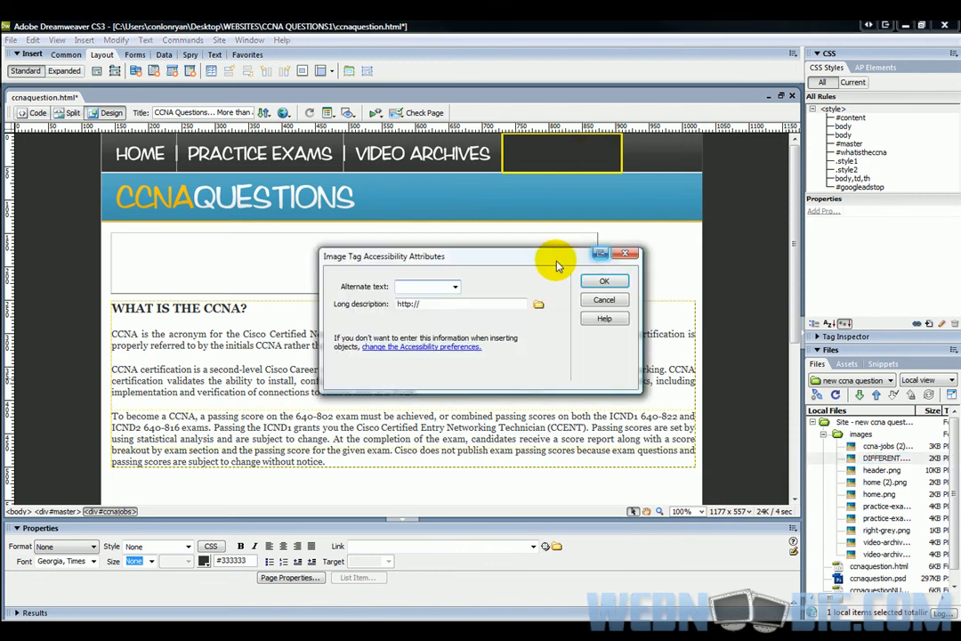
pyautogui.click(604, 301)
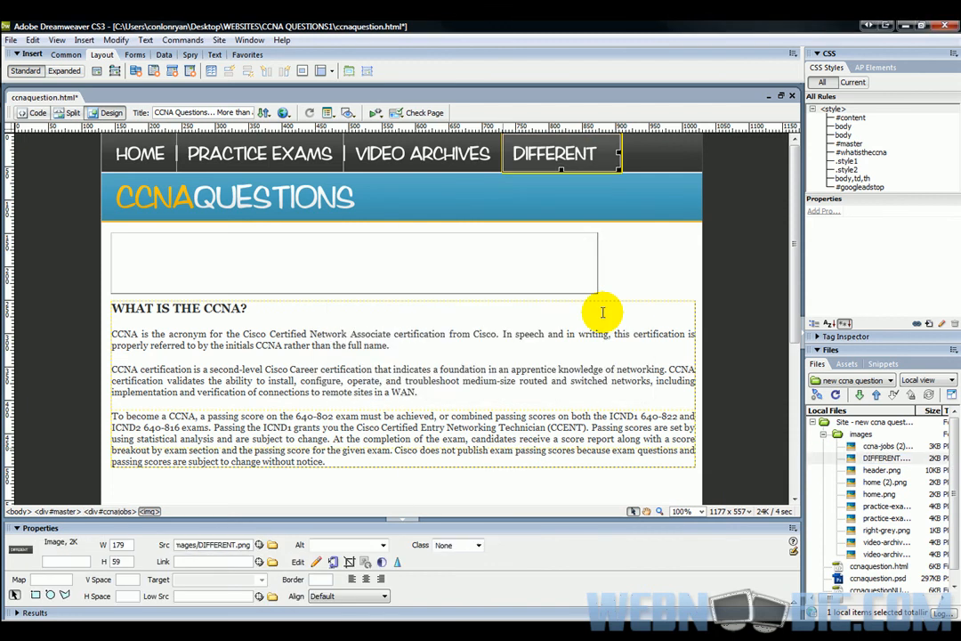
pyautogui.click(746, 203)
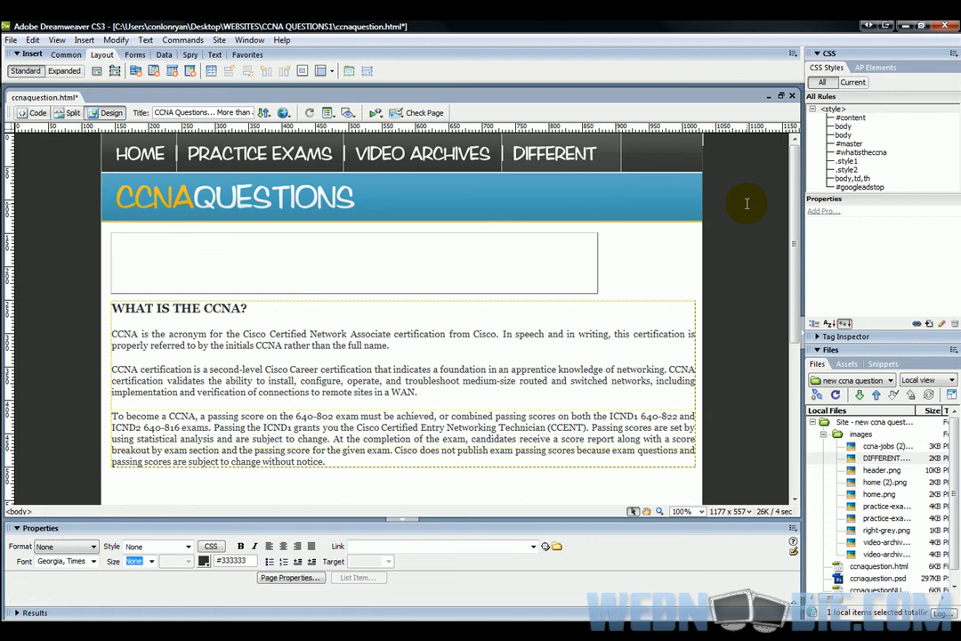
# Close ccnaquestion.html without saving the changes and reopen it from the site files.
pyautogui.click(791, 95)
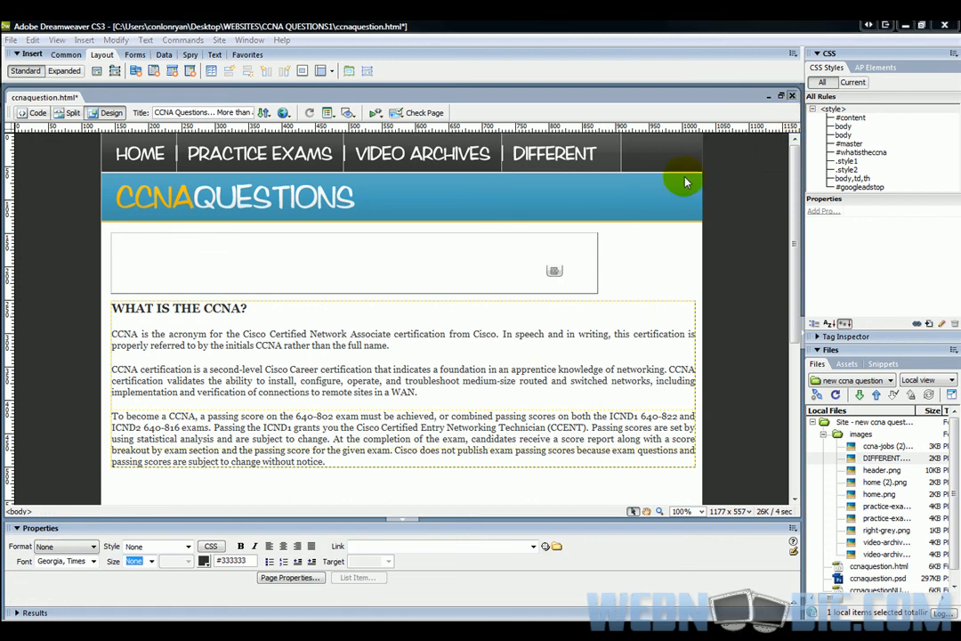
pyautogui.click(491, 354)
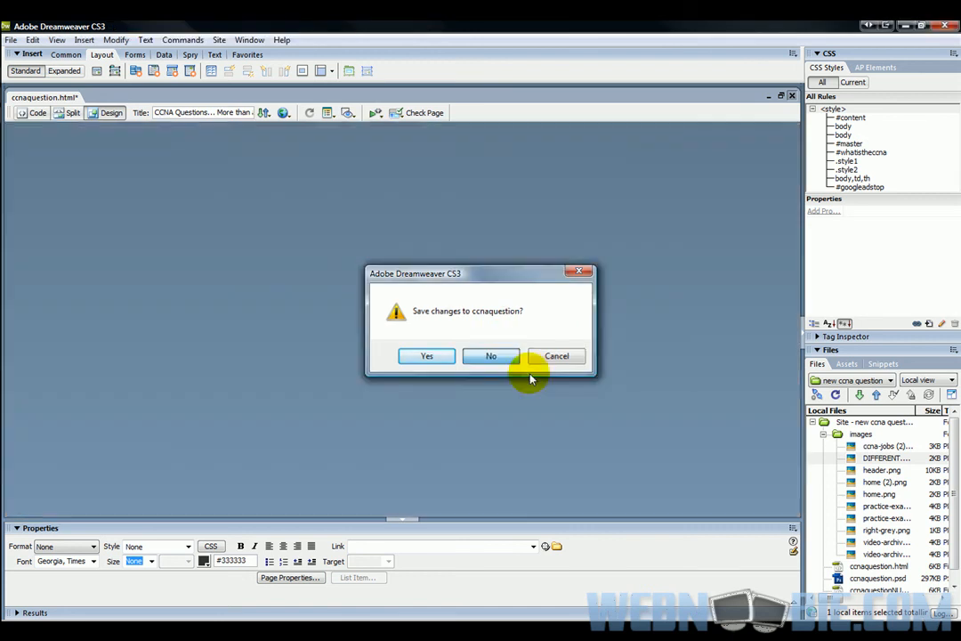
pyautogui.click(824, 433)
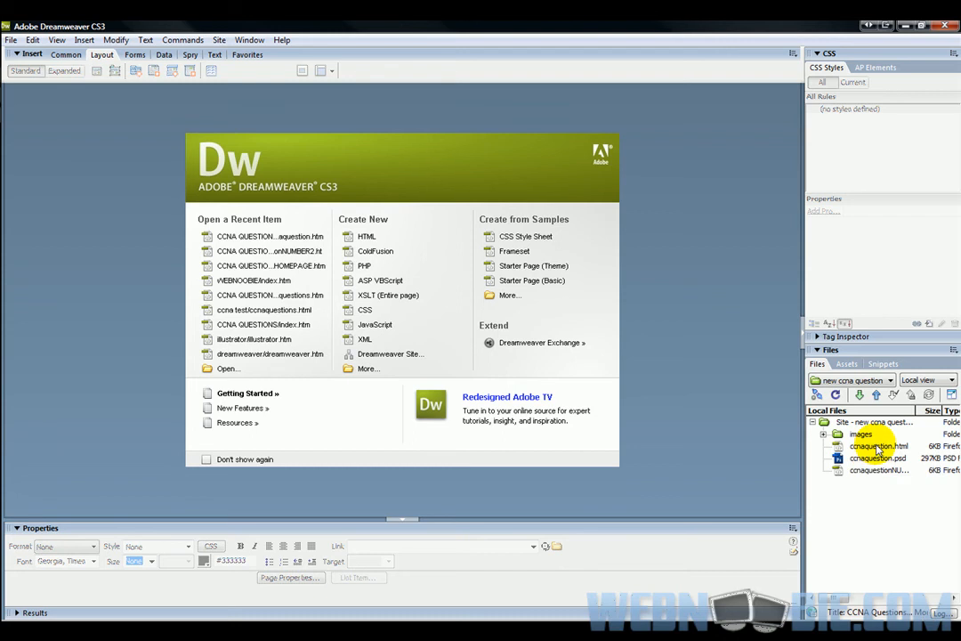
pyautogui.click(877, 446)
pyautogui.doubleClick(876, 446)
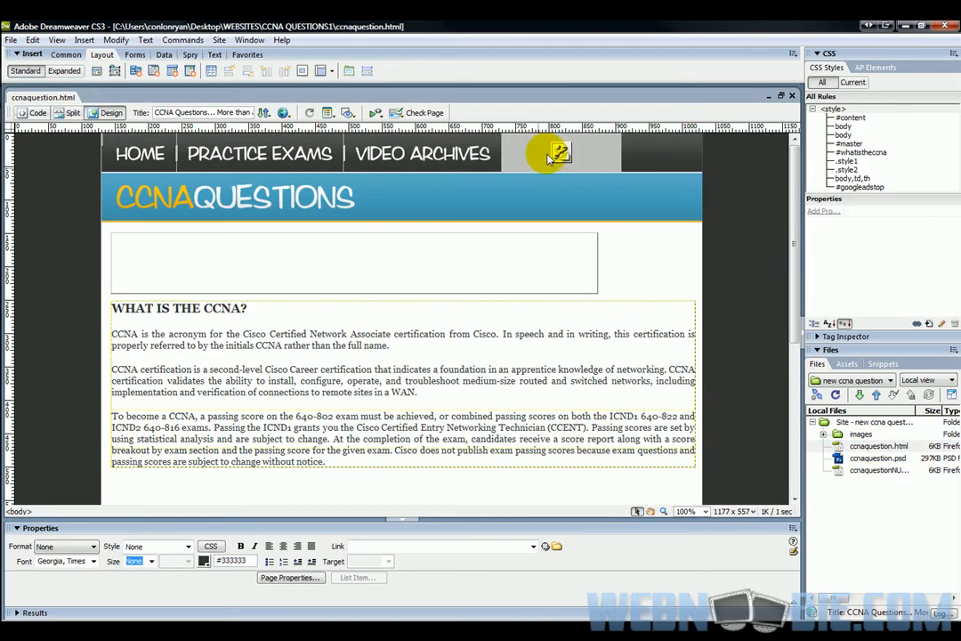
# Delete the broken image in the reopened page's navigation bar and minimize Dreamweaver.
pyautogui.click(549, 155)
pyautogui.press('Delete')
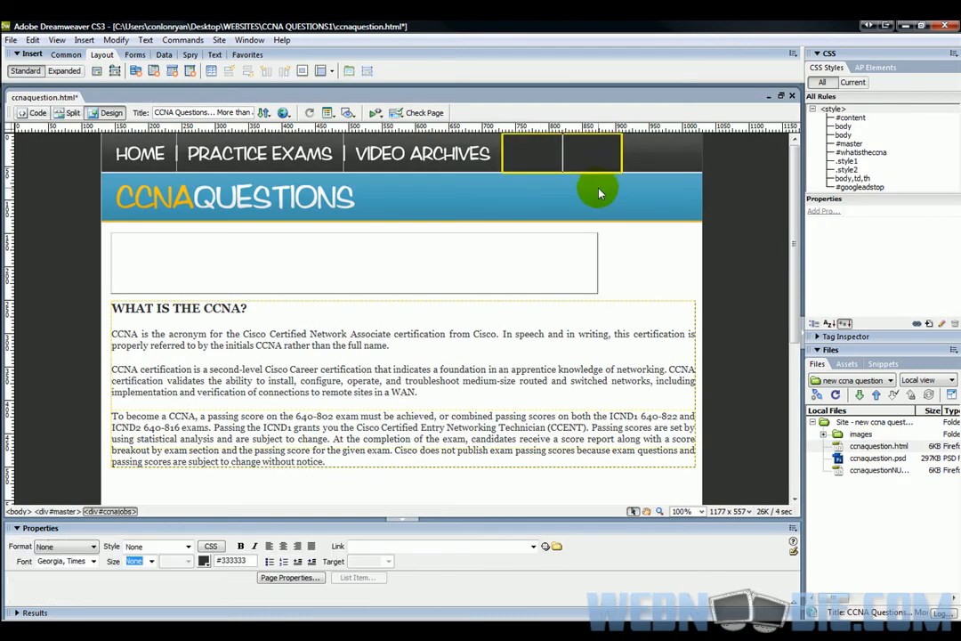
pyautogui.click(905, 27)
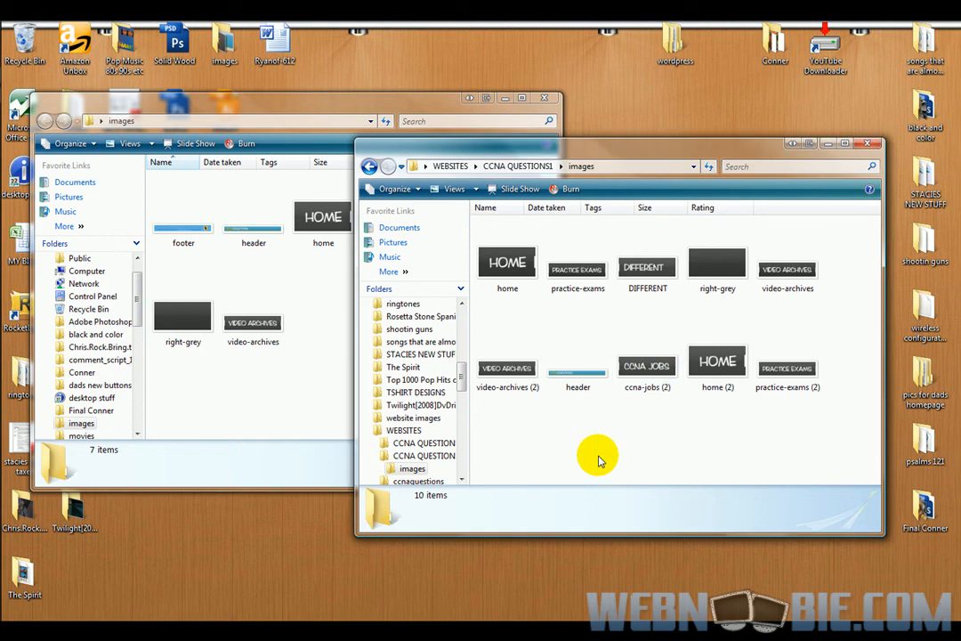
# Switch to Photoshop and export all banner slices again as PNG-24, images only, to the Desktop, replacing the existing files.
pyautogui.moveTo(575, 598)
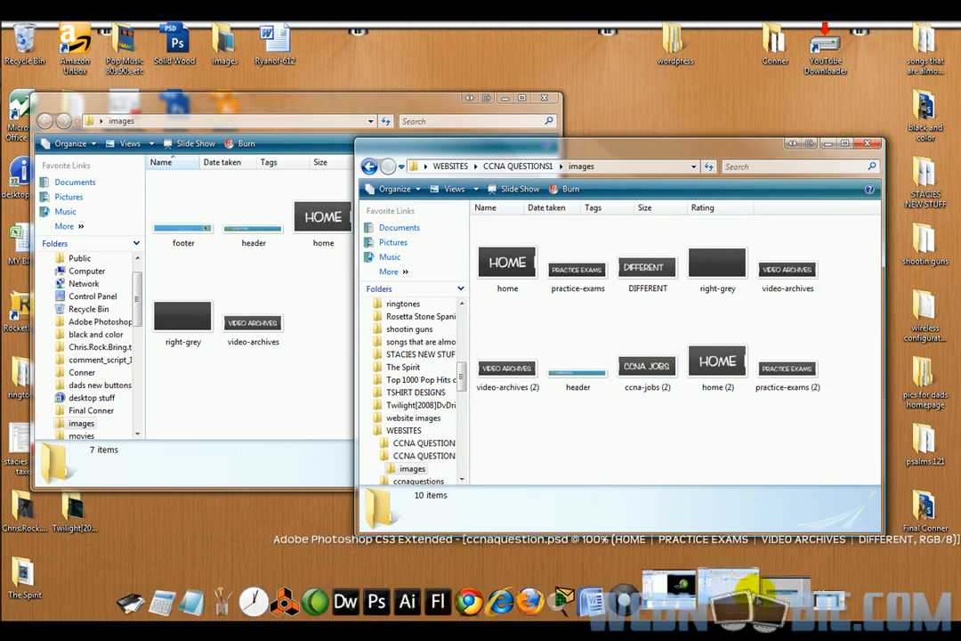
pyautogui.click(757, 597)
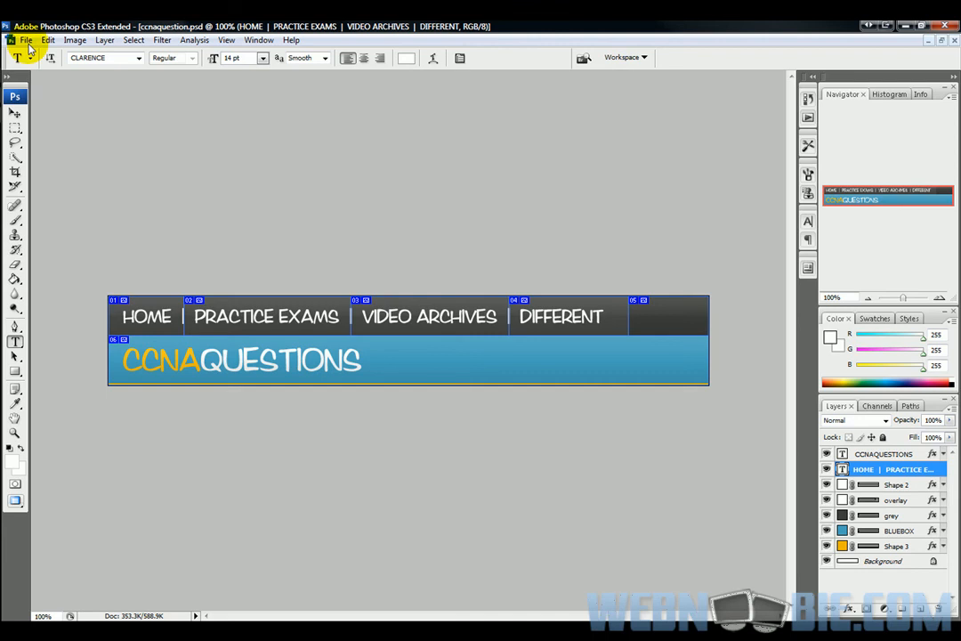
pyautogui.click(26, 40)
pyautogui.click(73, 231)
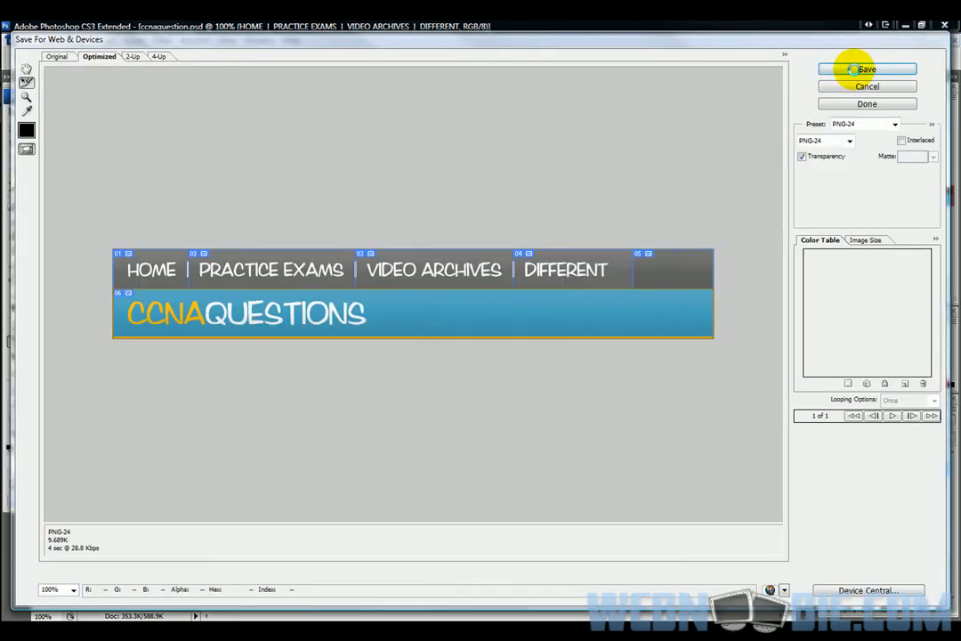
pyautogui.click(841, 70)
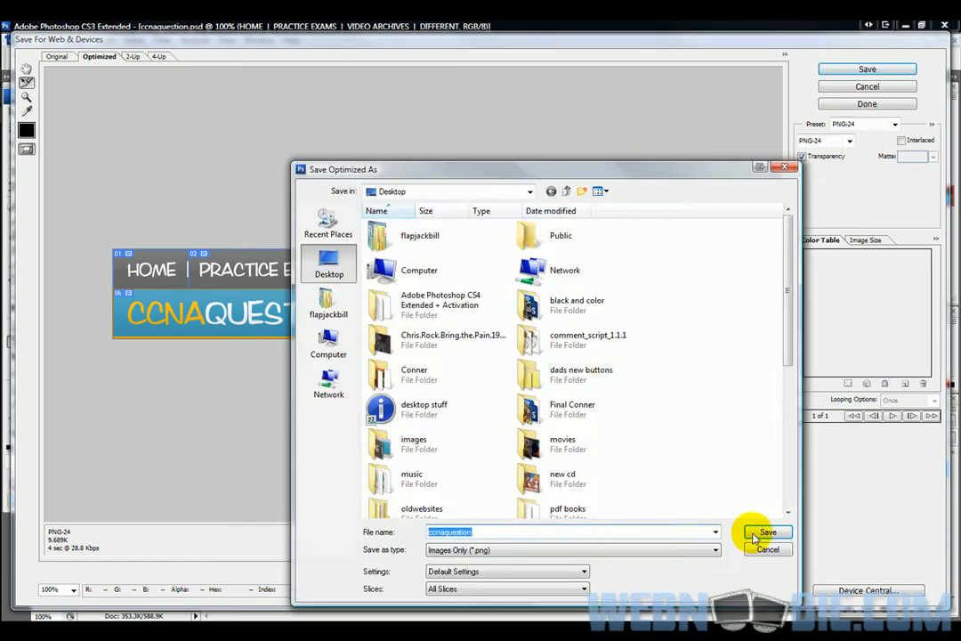
pyautogui.click(765, 533)
pyautogui.click(637, 223)
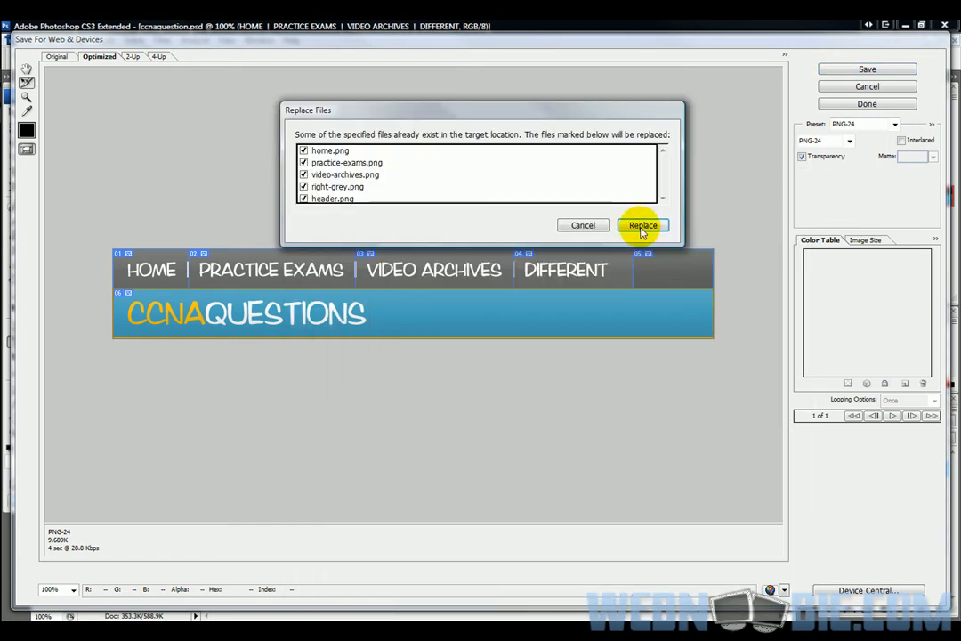
pyautogui.click(867, 103)
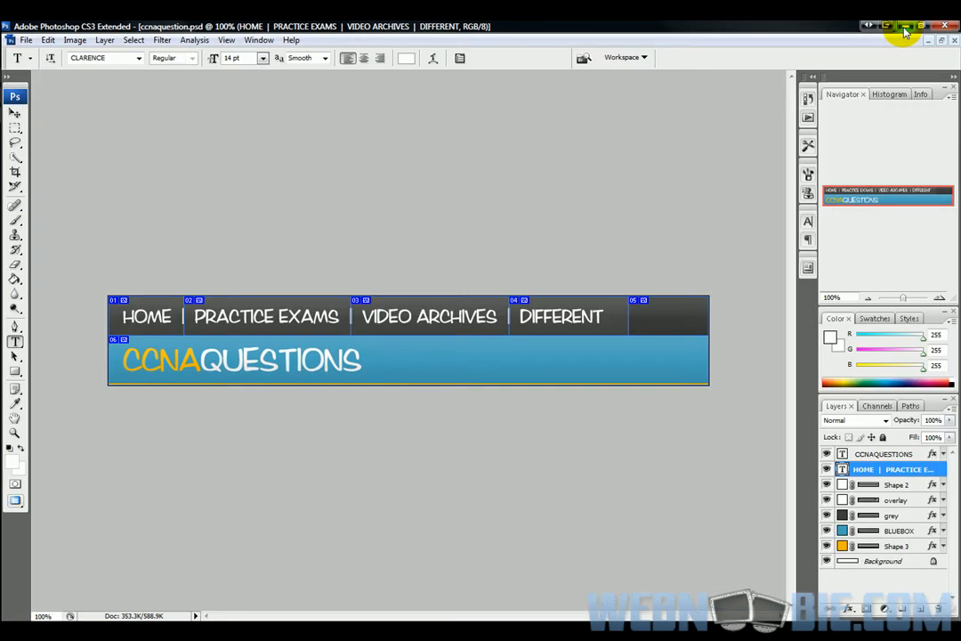
# Move the newly exported ccna-jobs image into the CCNA QUESTIONS1 images folder and delete the DIFFERENT image there.
pyautogui.click(903, 26)
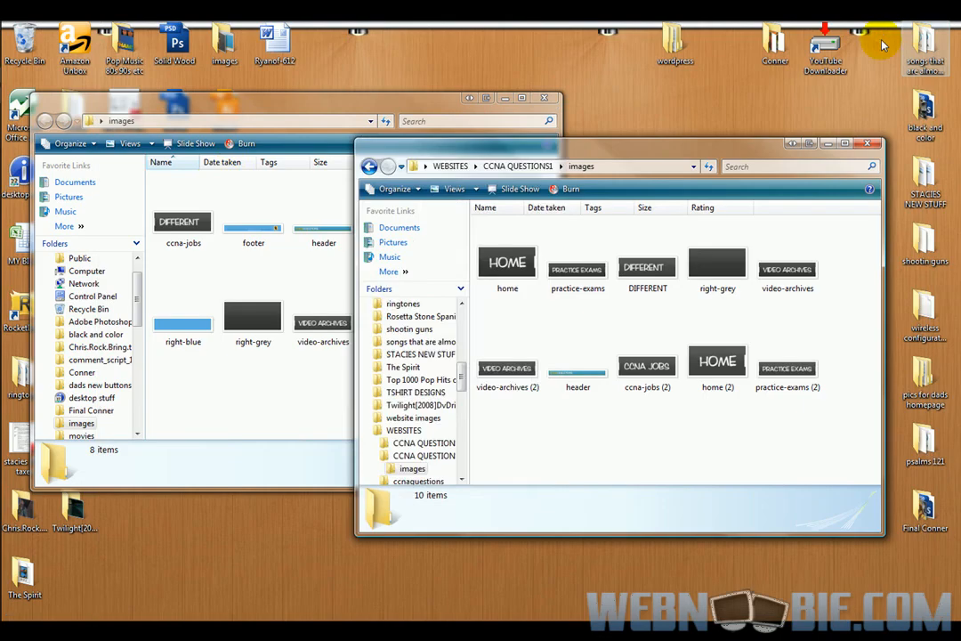
pyautogui.click(388, 132)
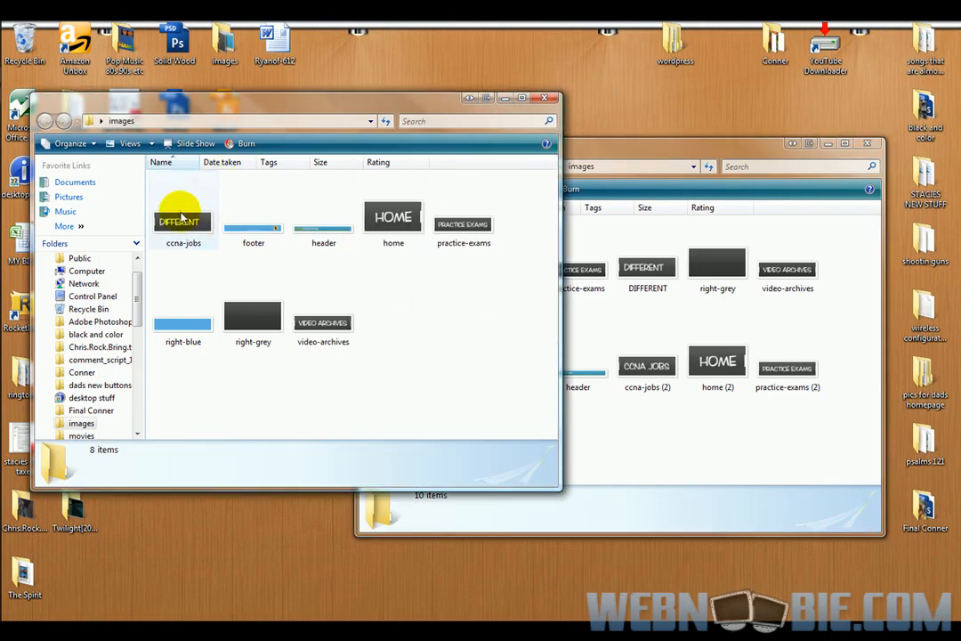
pyautogui.moveTo(172, 214); pyautogui.dragTo(609, 324)
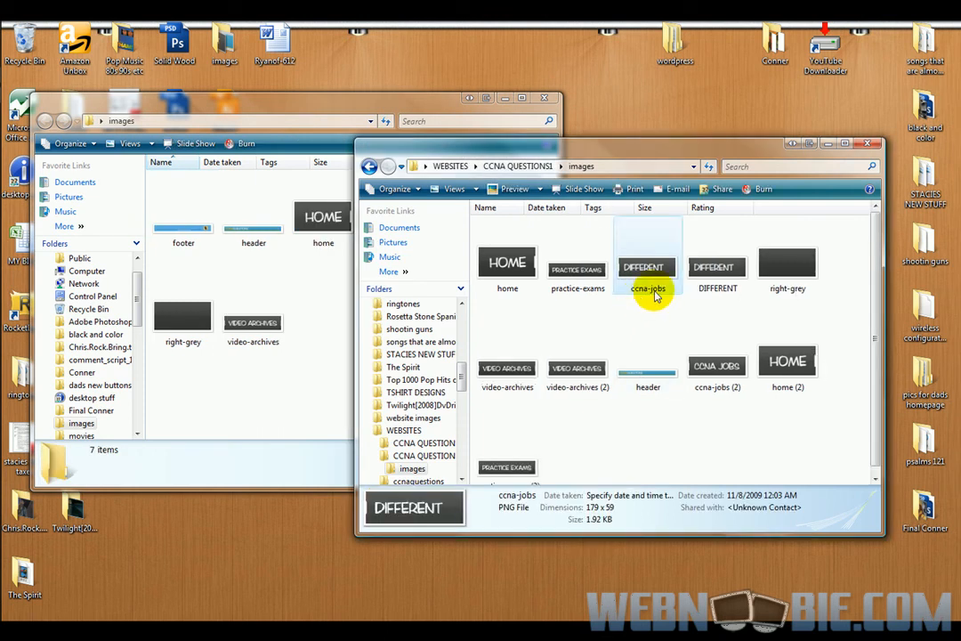
pyautogui.click(738, 300)
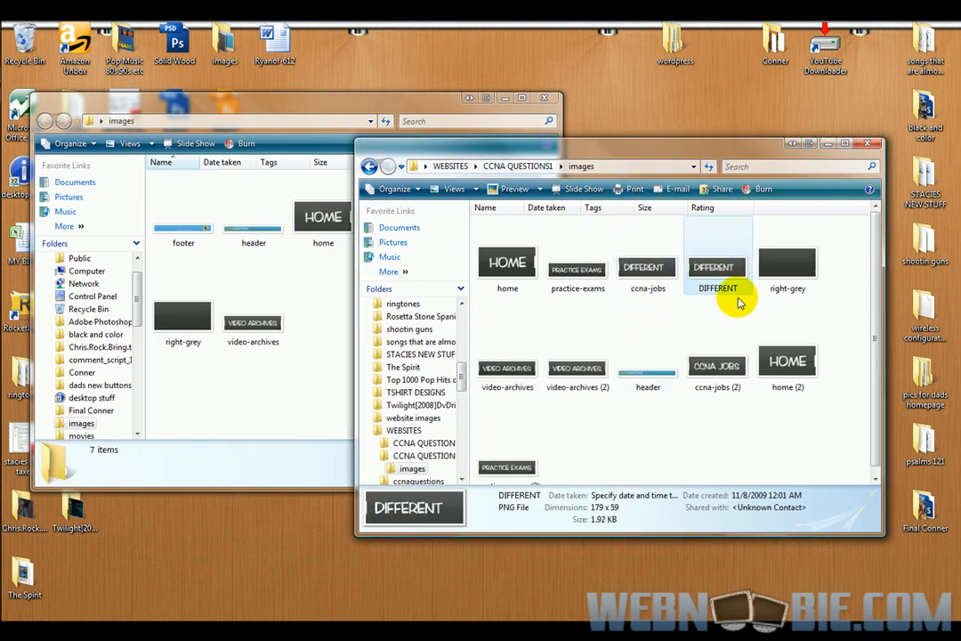
pyautogui.press('Delete')
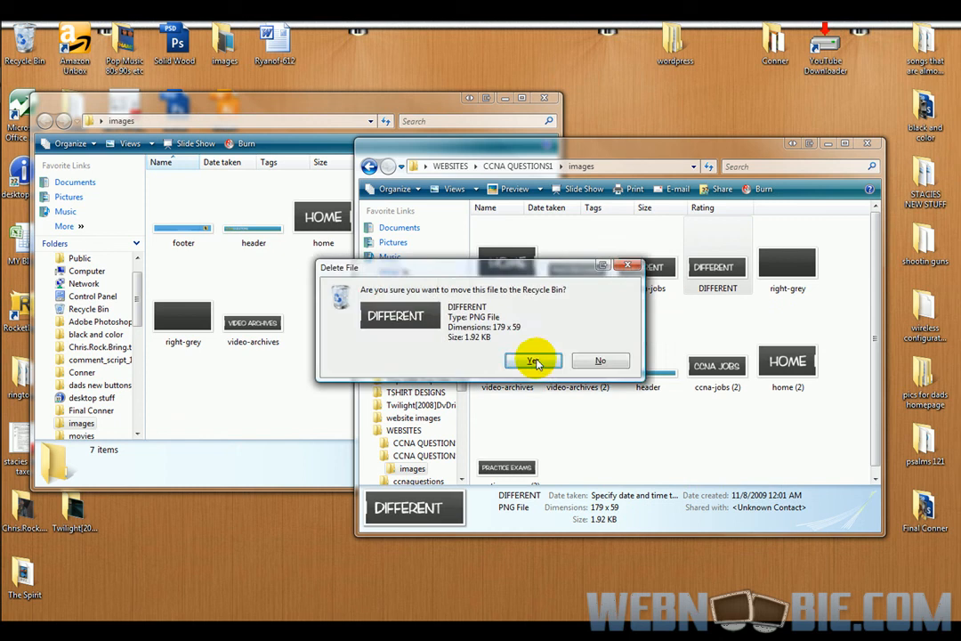
pyautogui.click(533, 361)
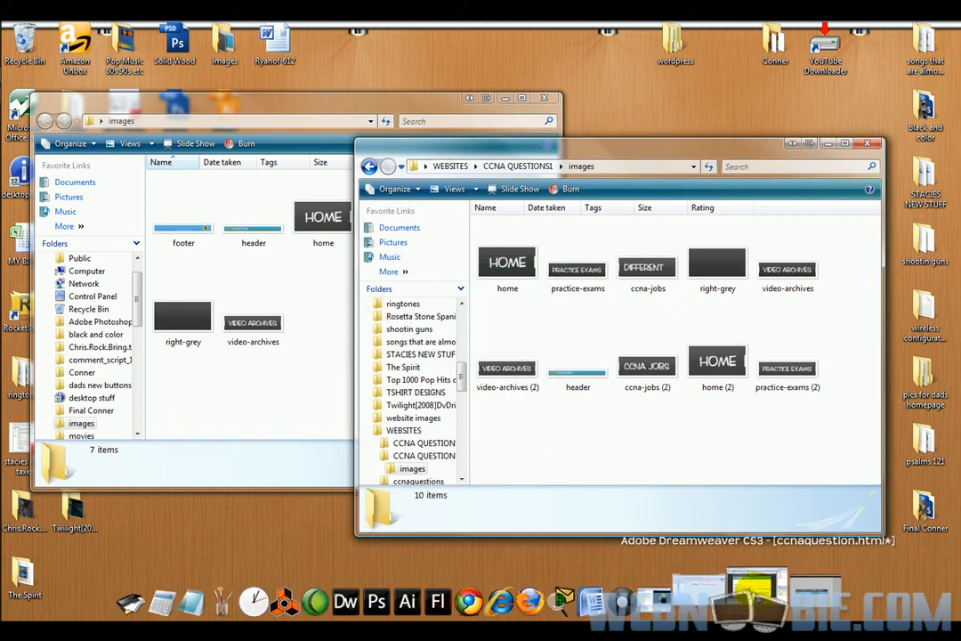
# In Dreamweaver, refresh the site files and insert ccna-jobs.png into the empty navigation slot with the alternate text CCNA JOBS.
pyautogui.click(752, 591)
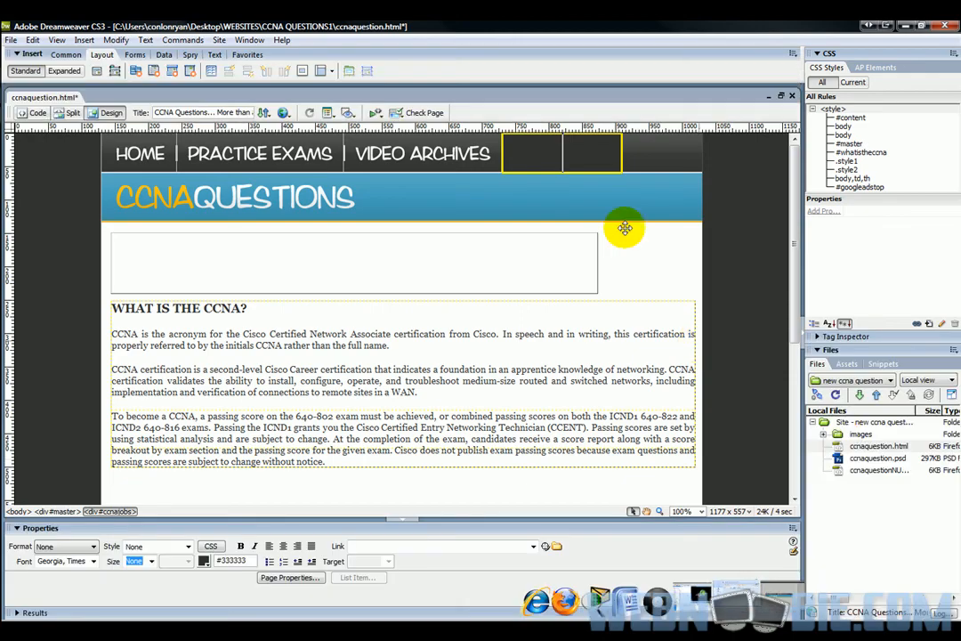
pyautogui.click(825, 435)
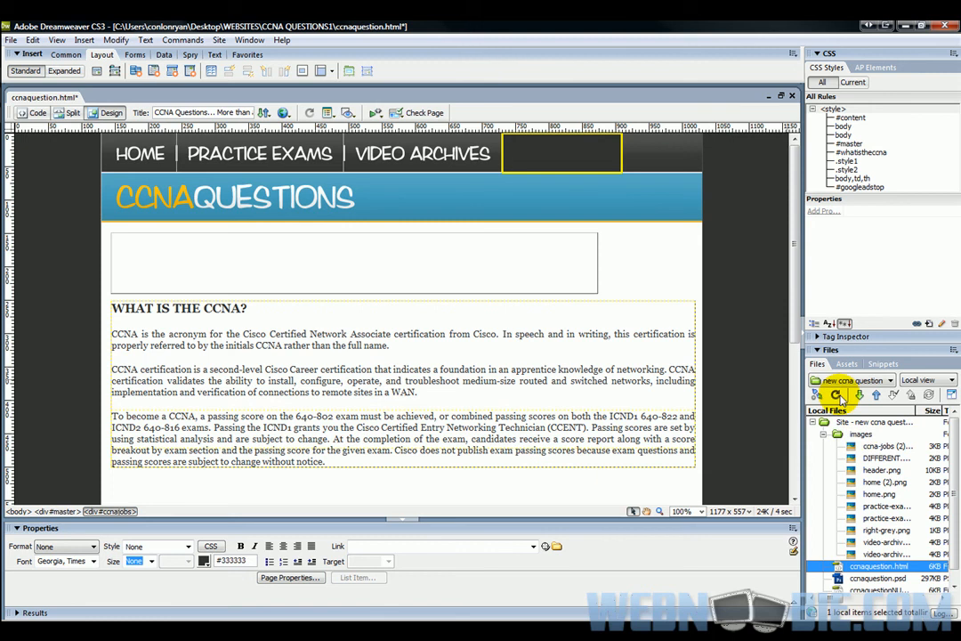
pyautogui.click(838, 397)
pyautogui.moveTo(897, 460); pyautogui.dragTo(554, 150)
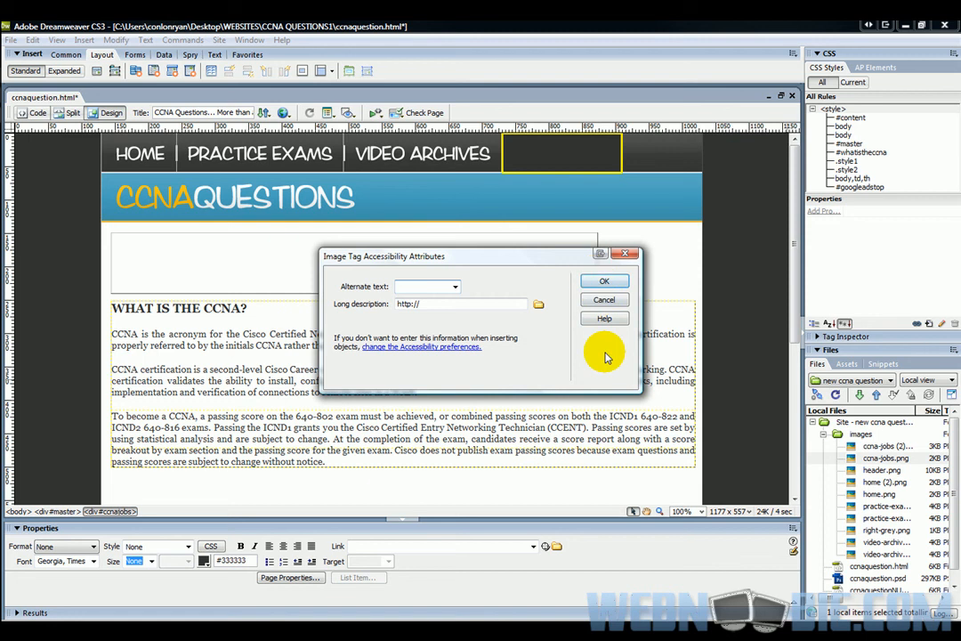
pyautogui.write('CCNA JOBS')
pyautogui.press('Return')
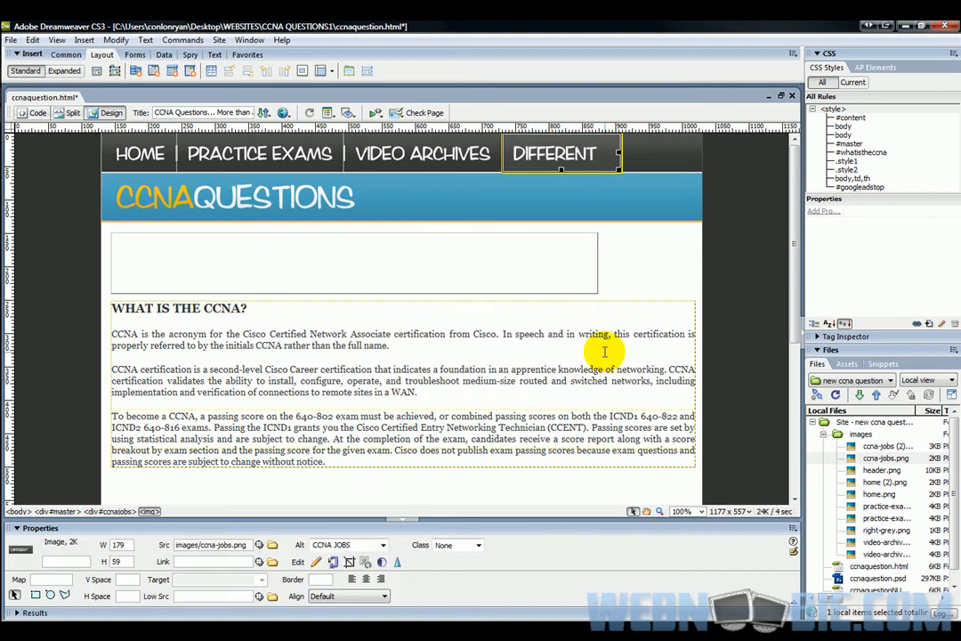
pyautogui.click(728, 257)
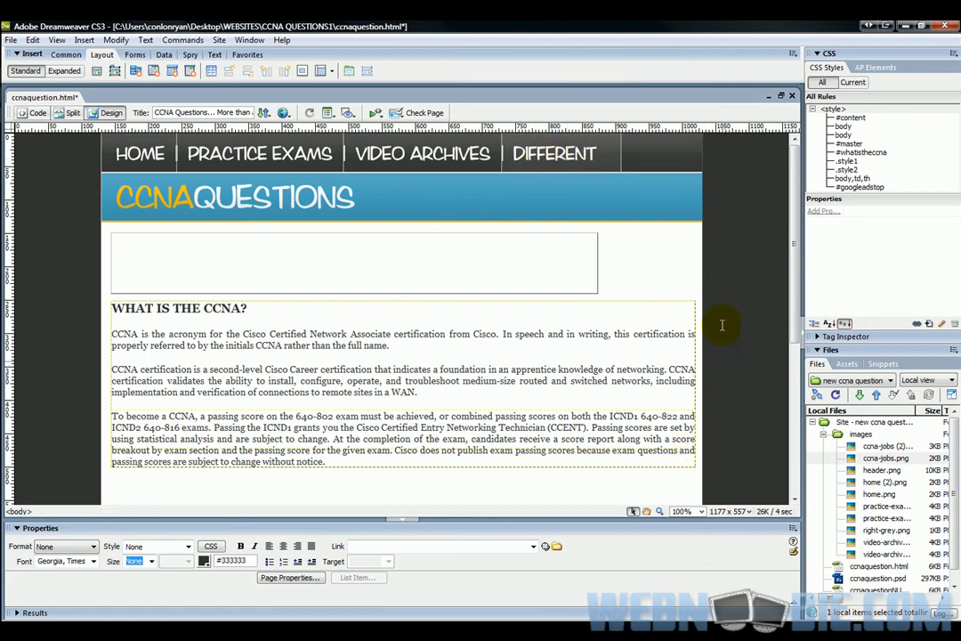
# Switch to ccnaquestion.psd in Photoshop and replace the navigation text DIFFERENT with CCNA JOBS.
pyautogui.click(573, 164)
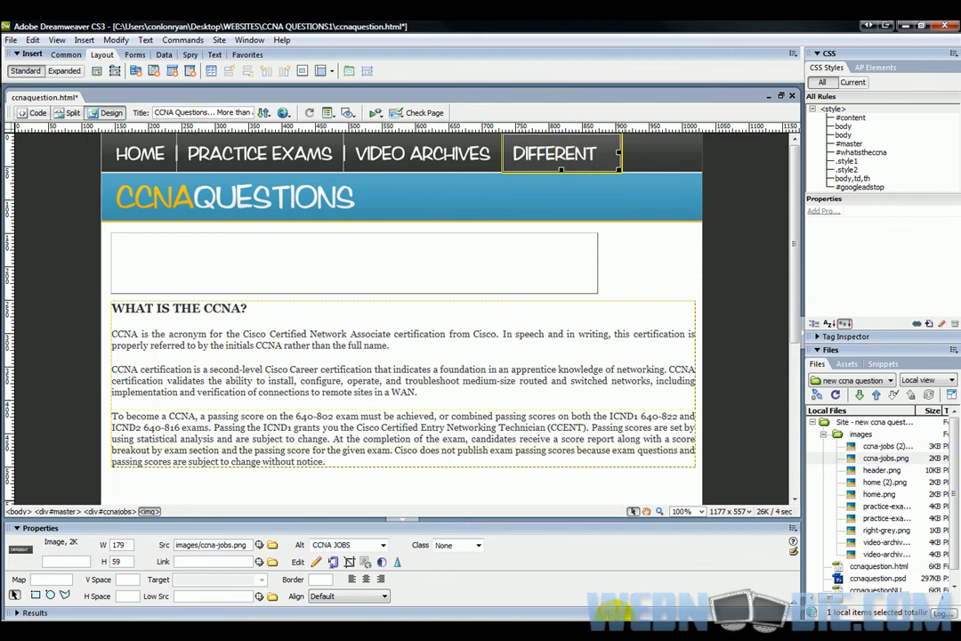
pyautogui.moveTo(758, 598)
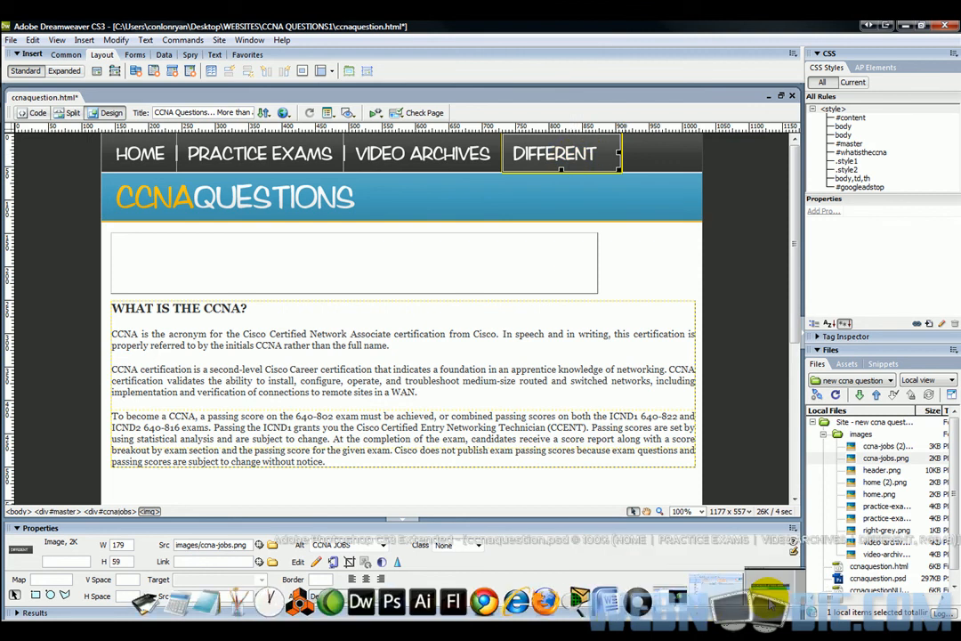
pyautogui.click(765, 592)
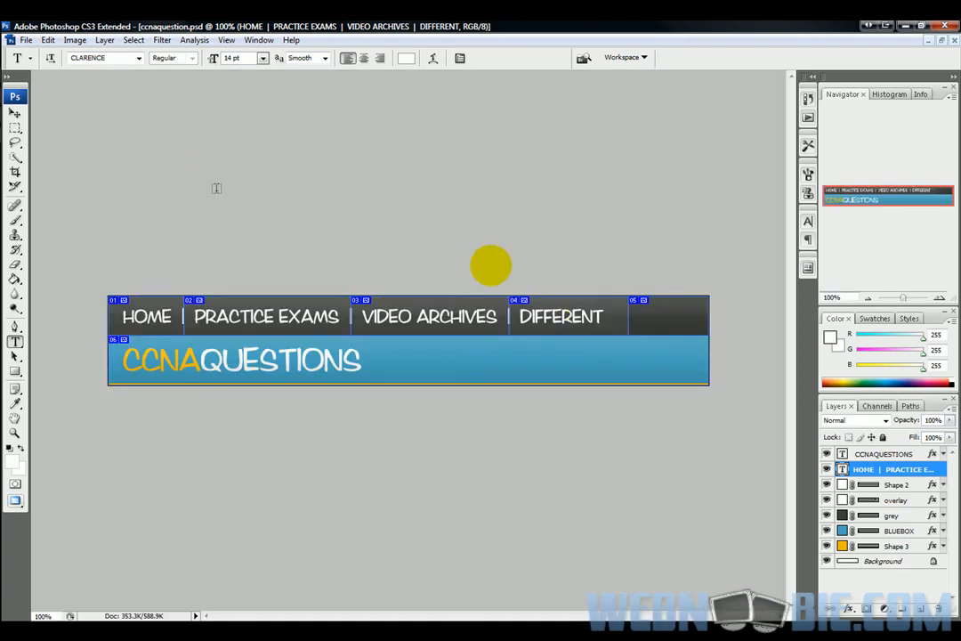
pyautogui.moveTo(603, 317); pyautogui.dragTo(510, 318)
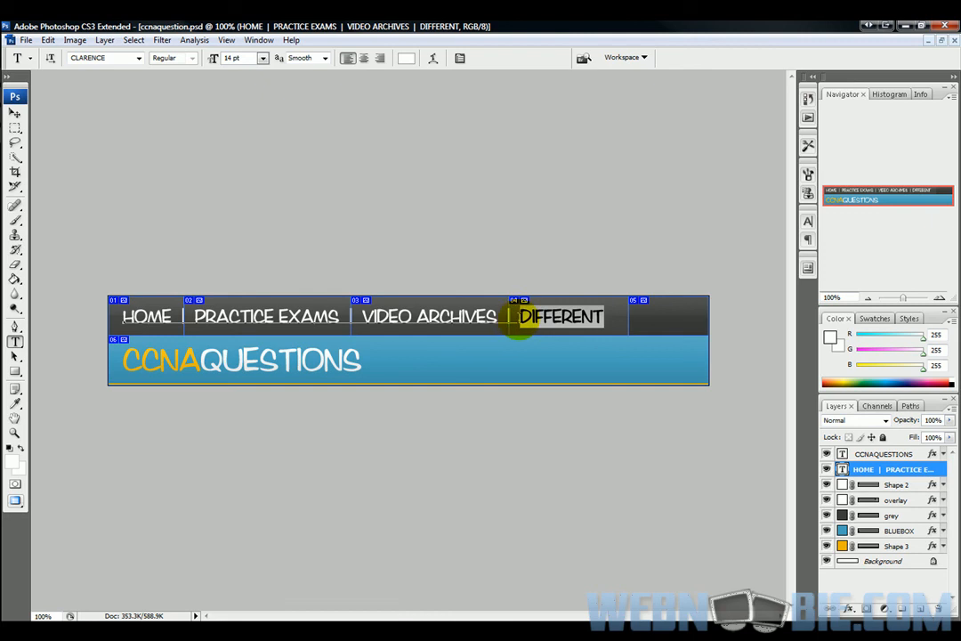
pyautogui.write('CCNA JOBS')
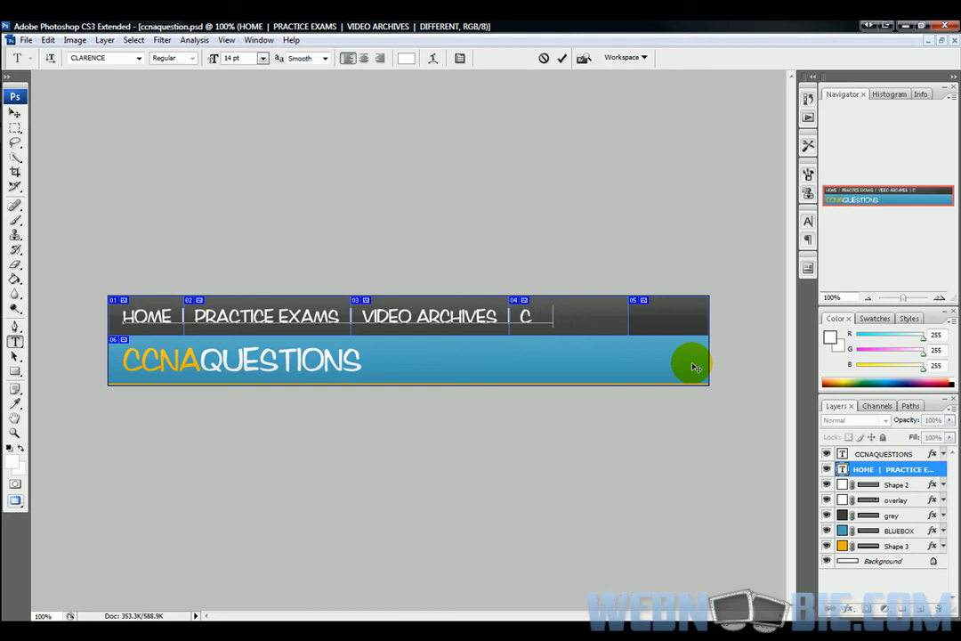
pyautogui.click(561, 58)
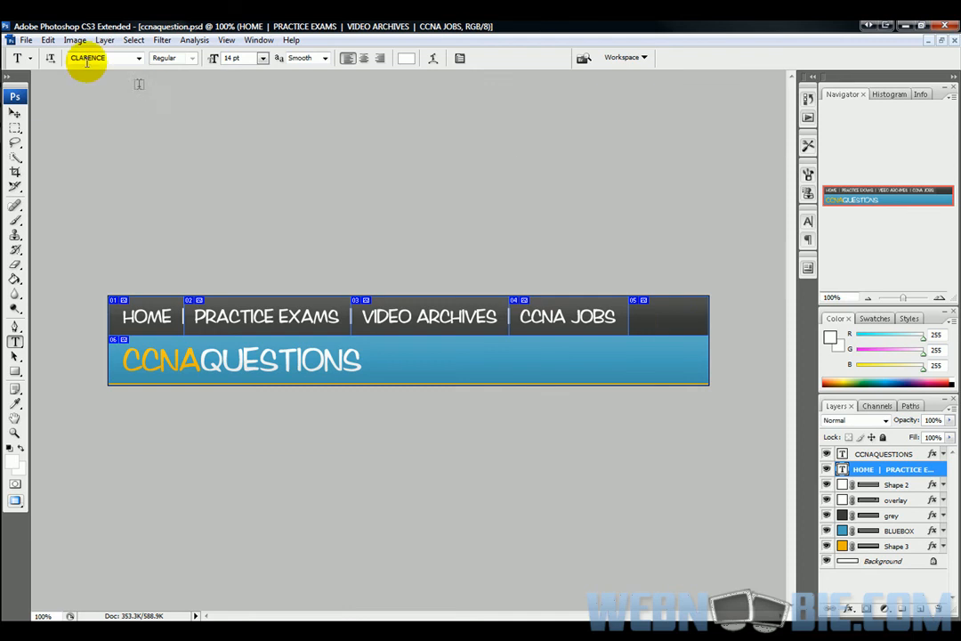
# Export all slices for the web as PNG-24, images only, to the Desktop, replacing the existing files.
pyautogui.click(27, 41)
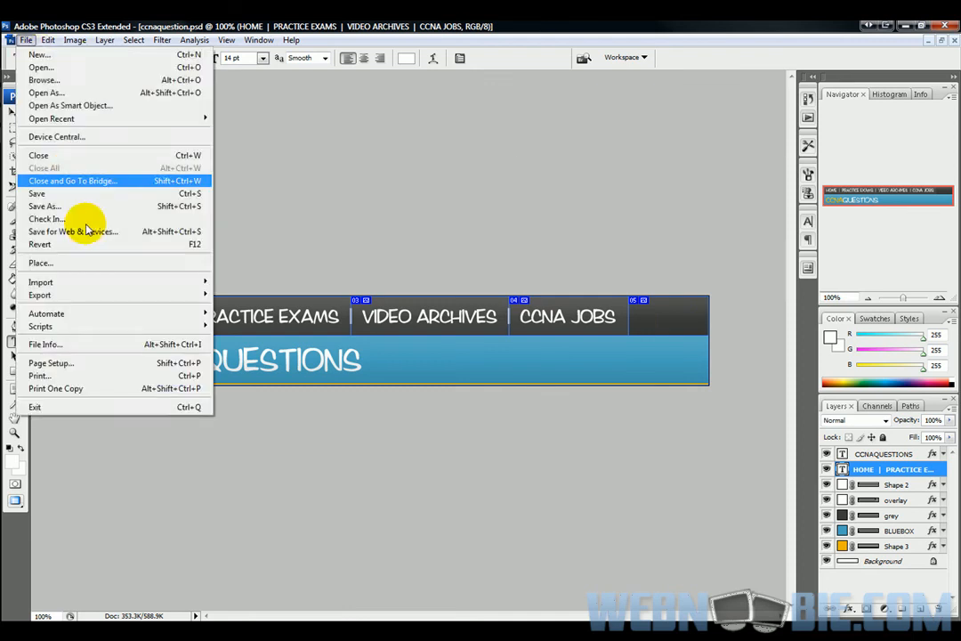
pyautogui.click(131, 231)
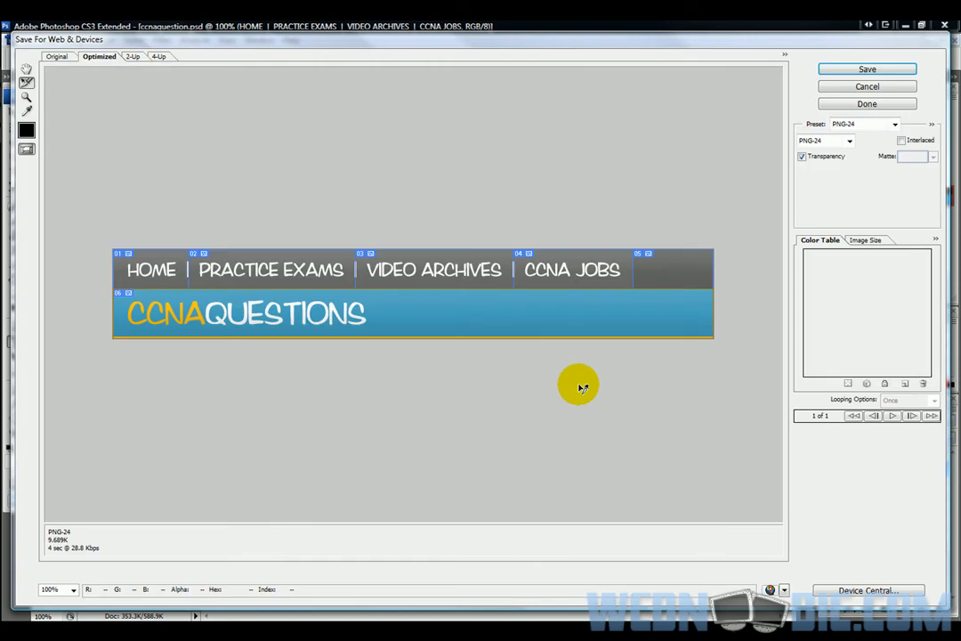
pyautogui.click(823, 70)
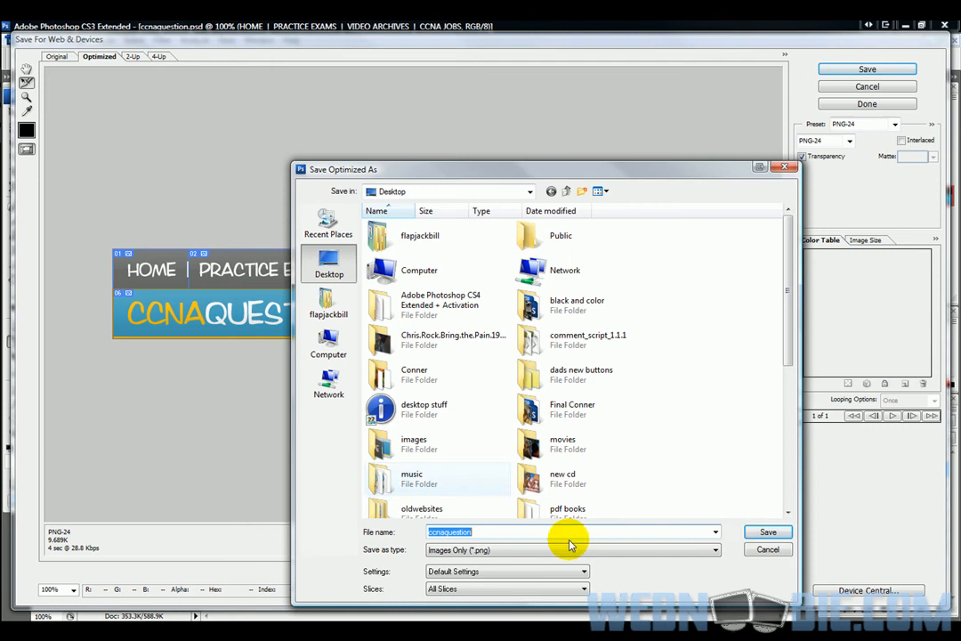
pyautogui.click(766, 534)
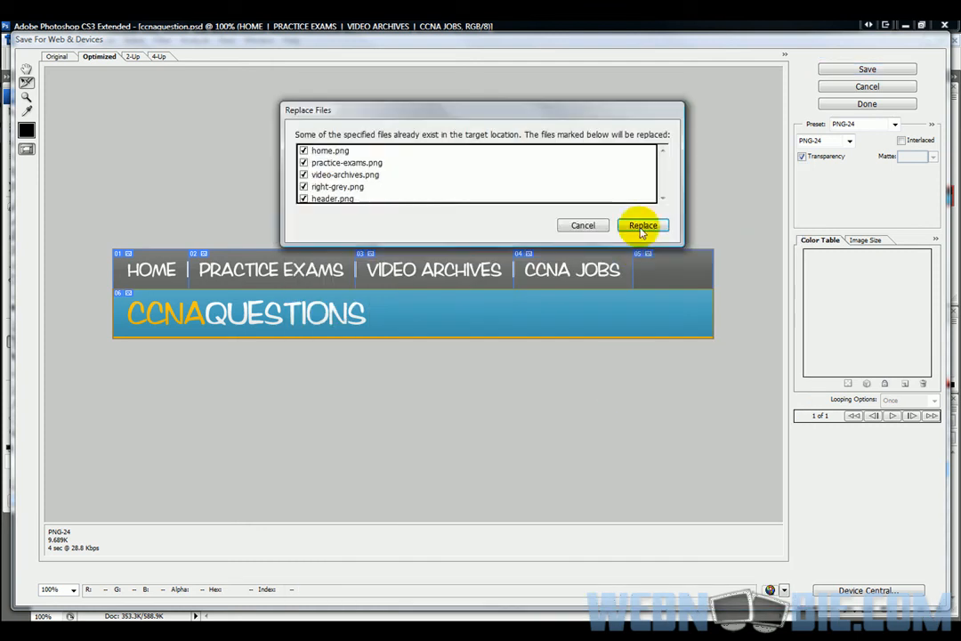
pyautogui.click(643, 225)
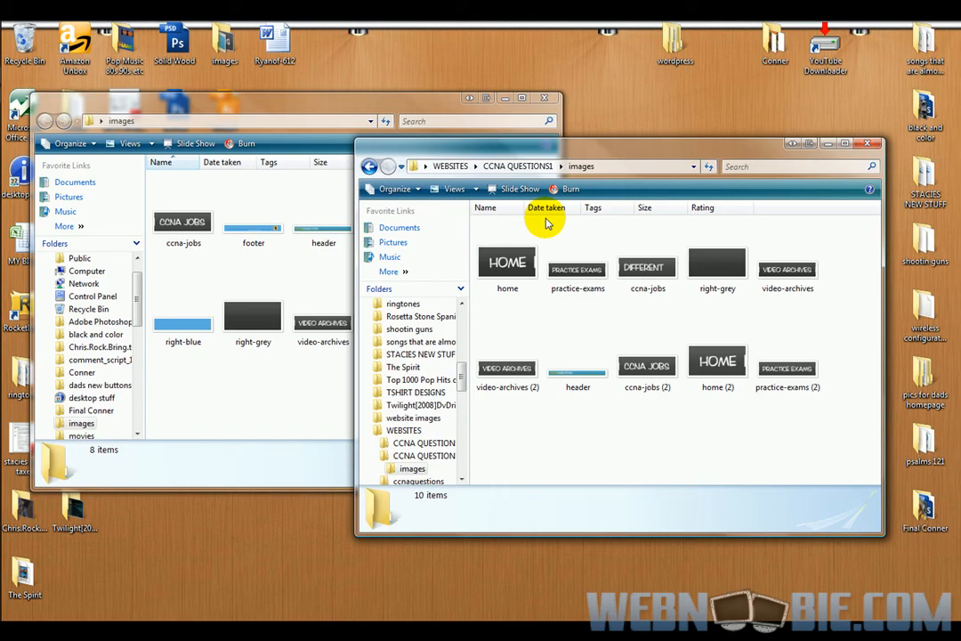
# Move the exported ccna-jobs image from the Desktop images folder into the CCNA QUESTIONS1 images folder, replacing the file of the same name.
pyautogui.click(268, 96)
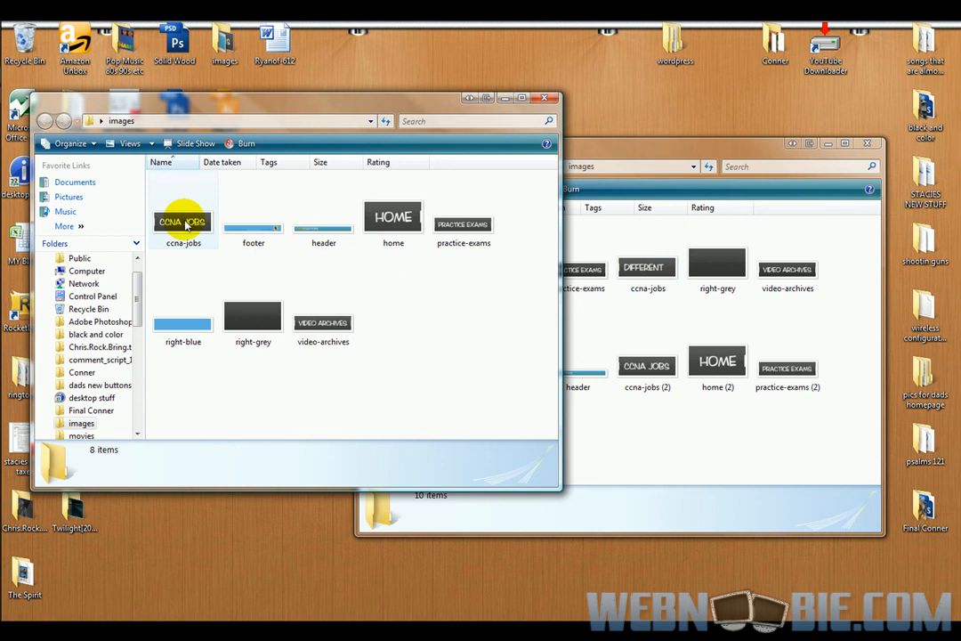
pyautogui.moveTo(184, 227); pyautogui.dragTo(587, 276)
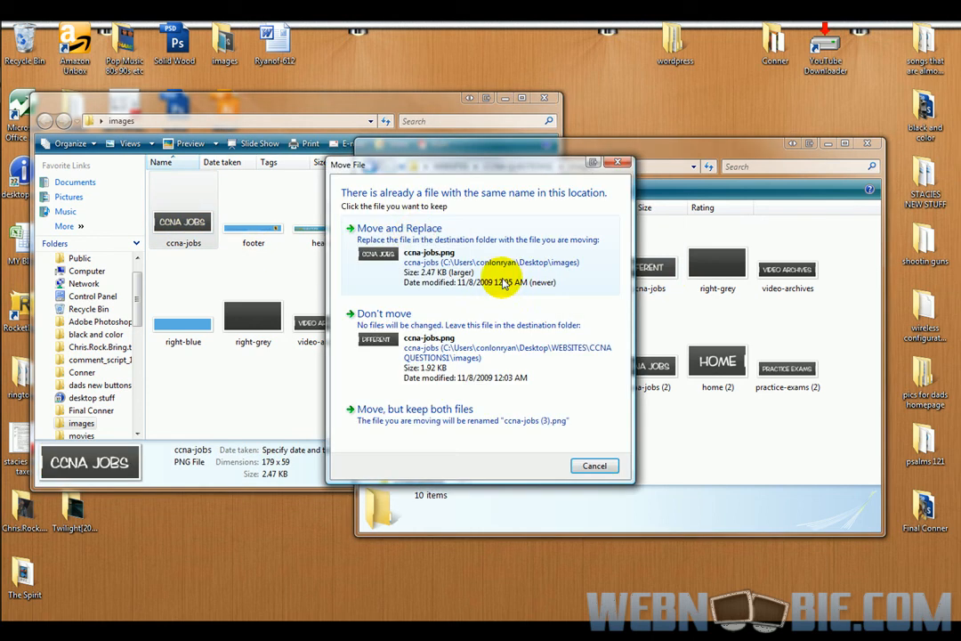
pyautogui.click(409, 267)
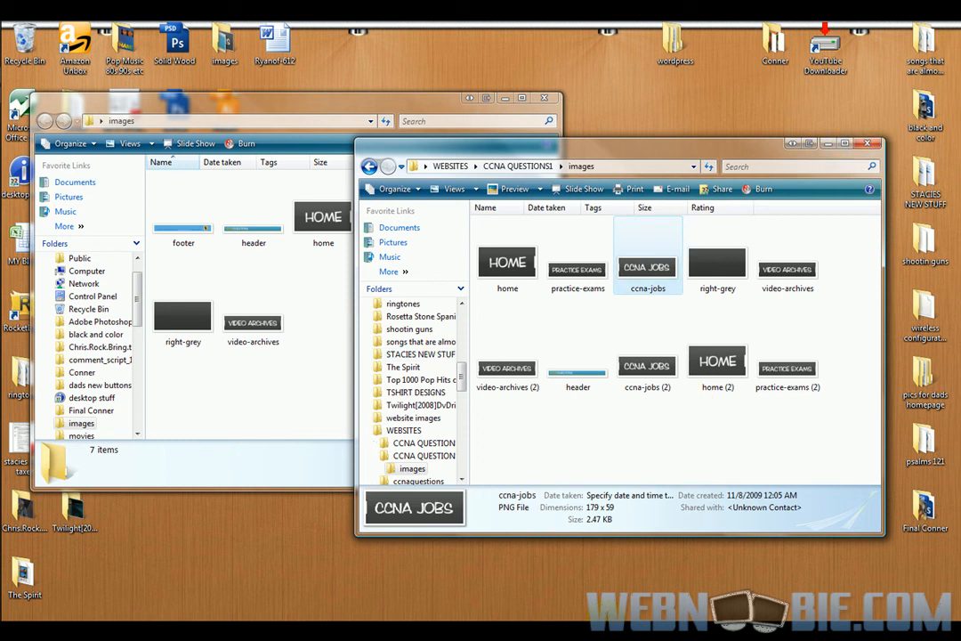
# Switch to Dreamweaver and check the CCNA JOBS button image in the page's navigation bar.
pyautogui.moveTo(771, 589)
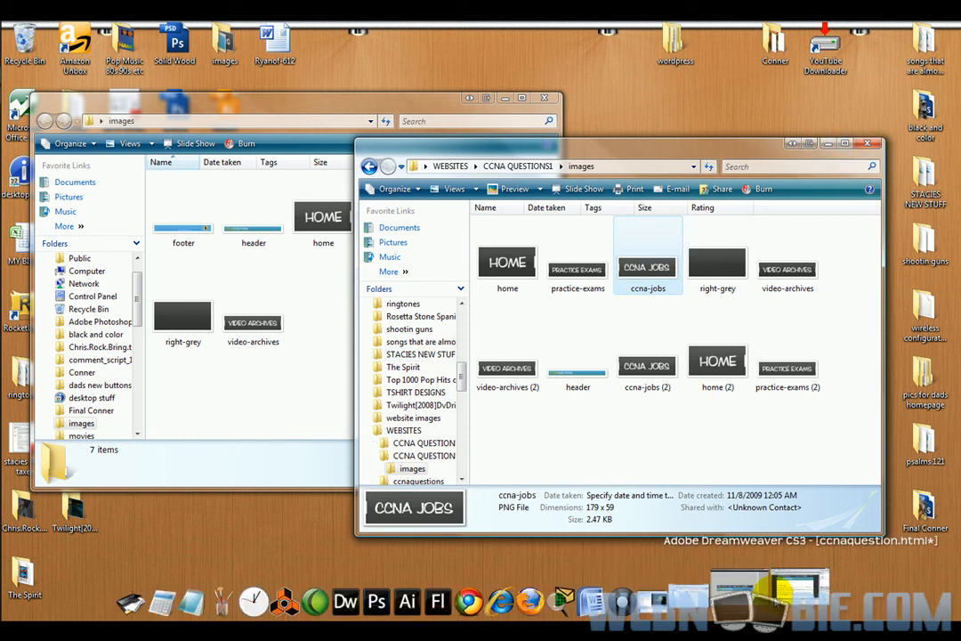
pyautogui.click(783, 589)
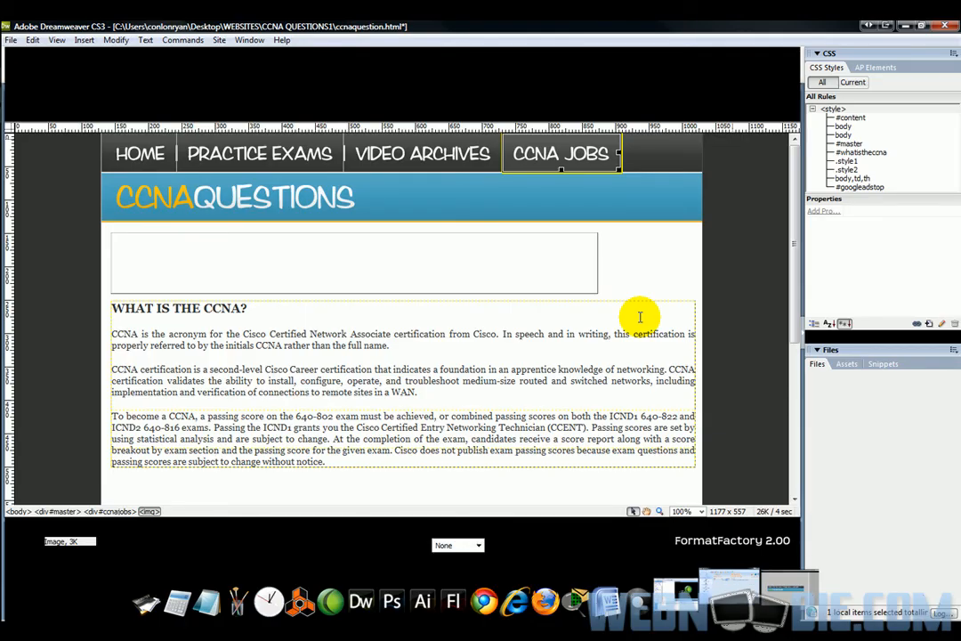
pyautogui.click(708, 285)
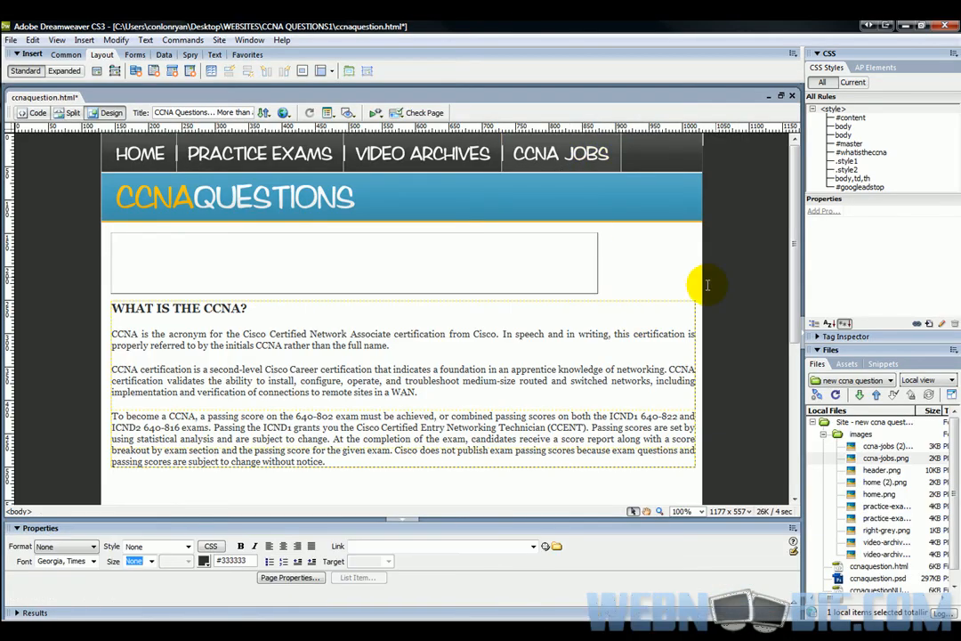
pyautogui.click(578, 153)
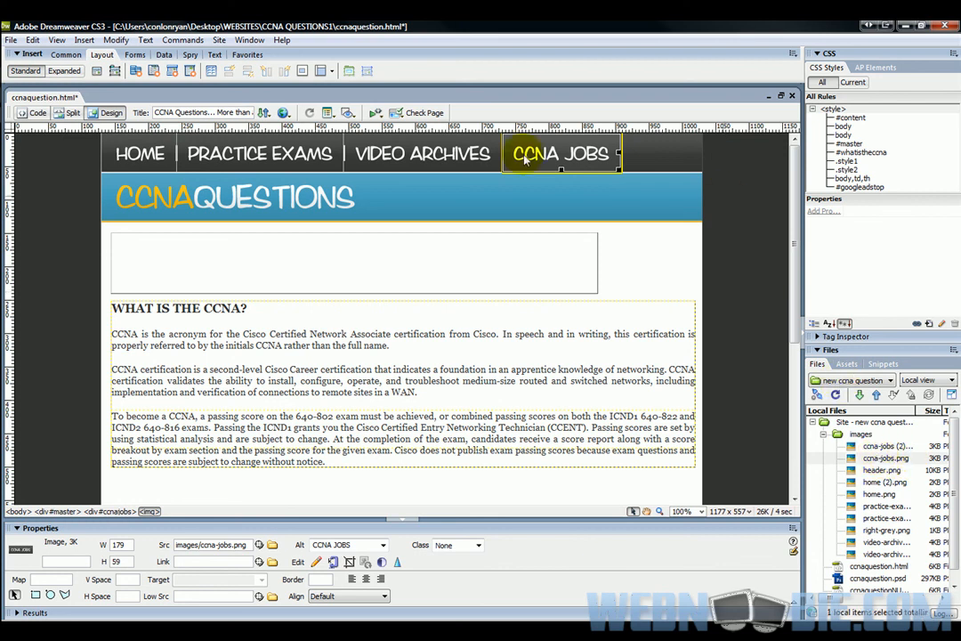
# Try to place ccna-jobs.png from the site's images folder into the navigation bar beside VIDEO ARCHIVES.
pyautogui.click(732, 209)
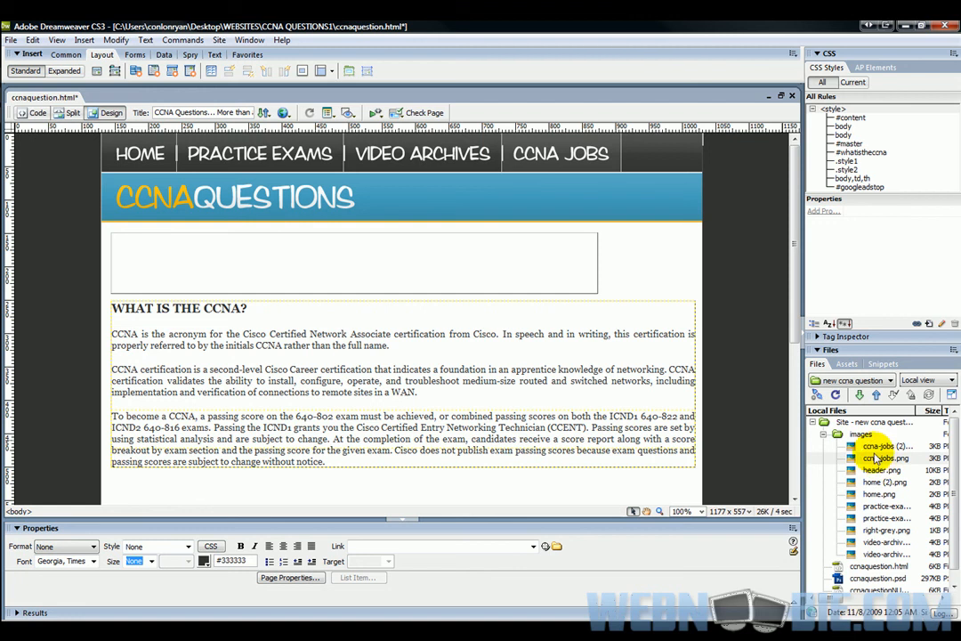
pyautogui.moveTo(875, 459); pyautogui.dragTo(467, 155)
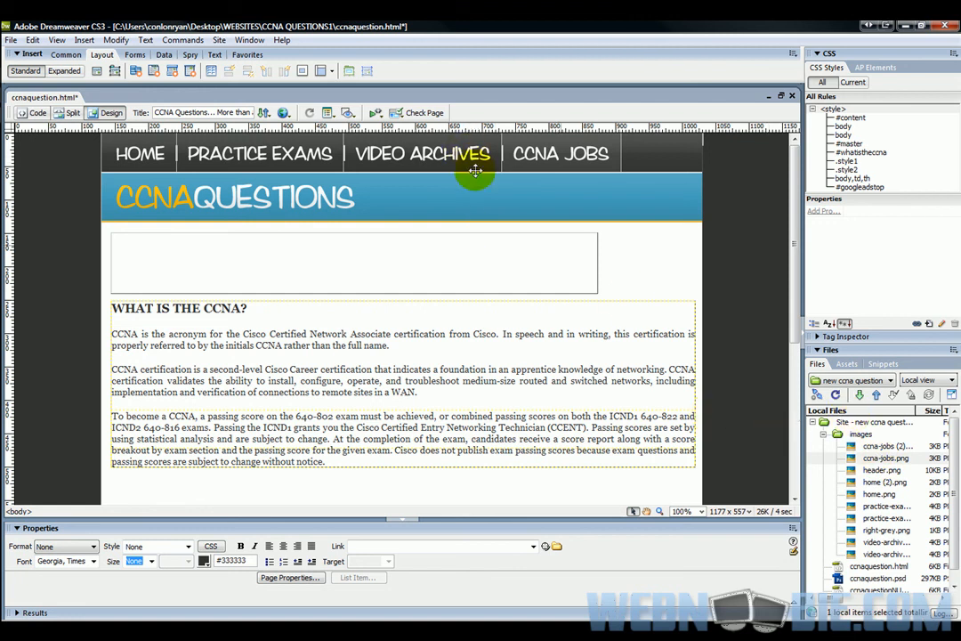